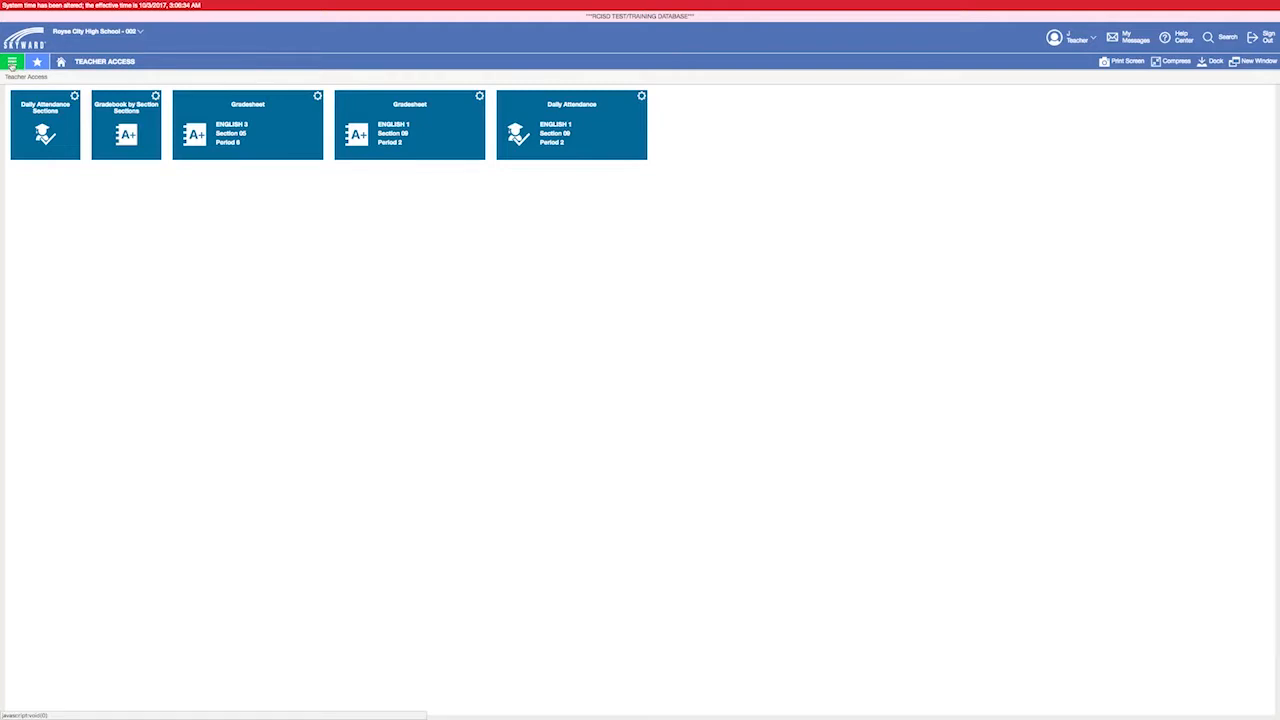
# Step: Open the gradesheet for the ENGLISH 1 section 09, Period 2 class
pyautogui.click(12, 63)
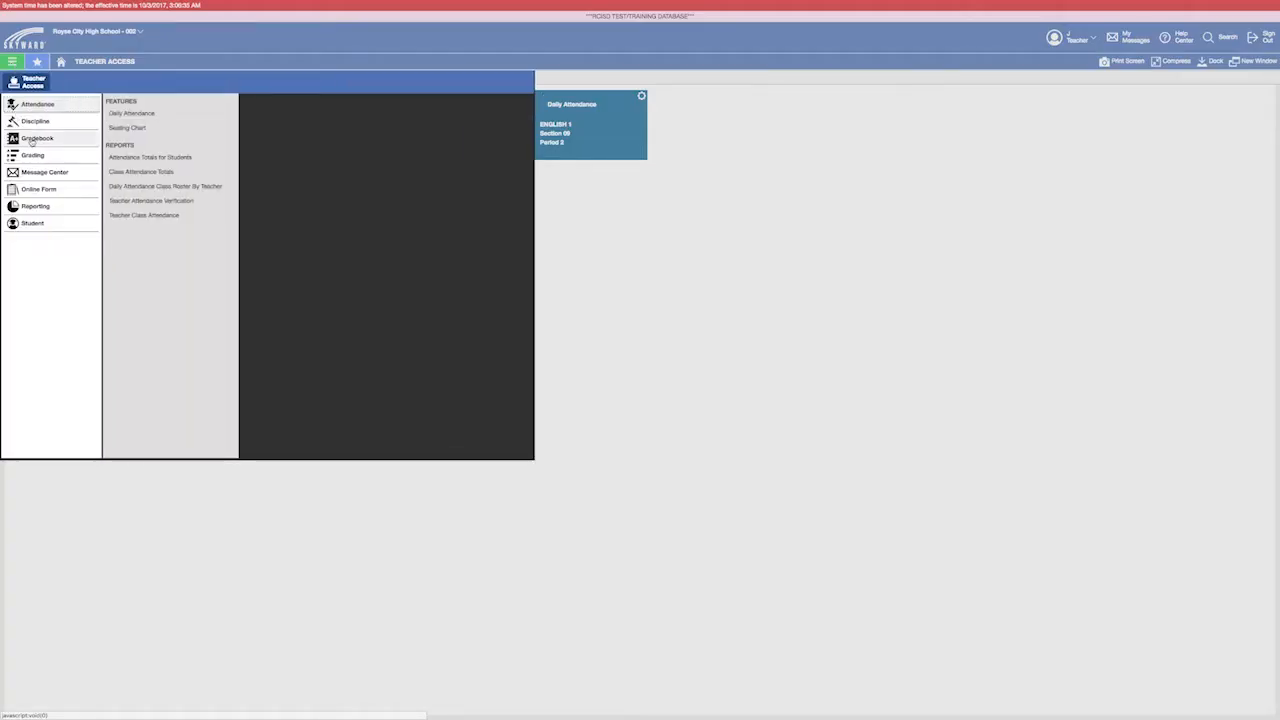
pyautogui.click(31, 141)
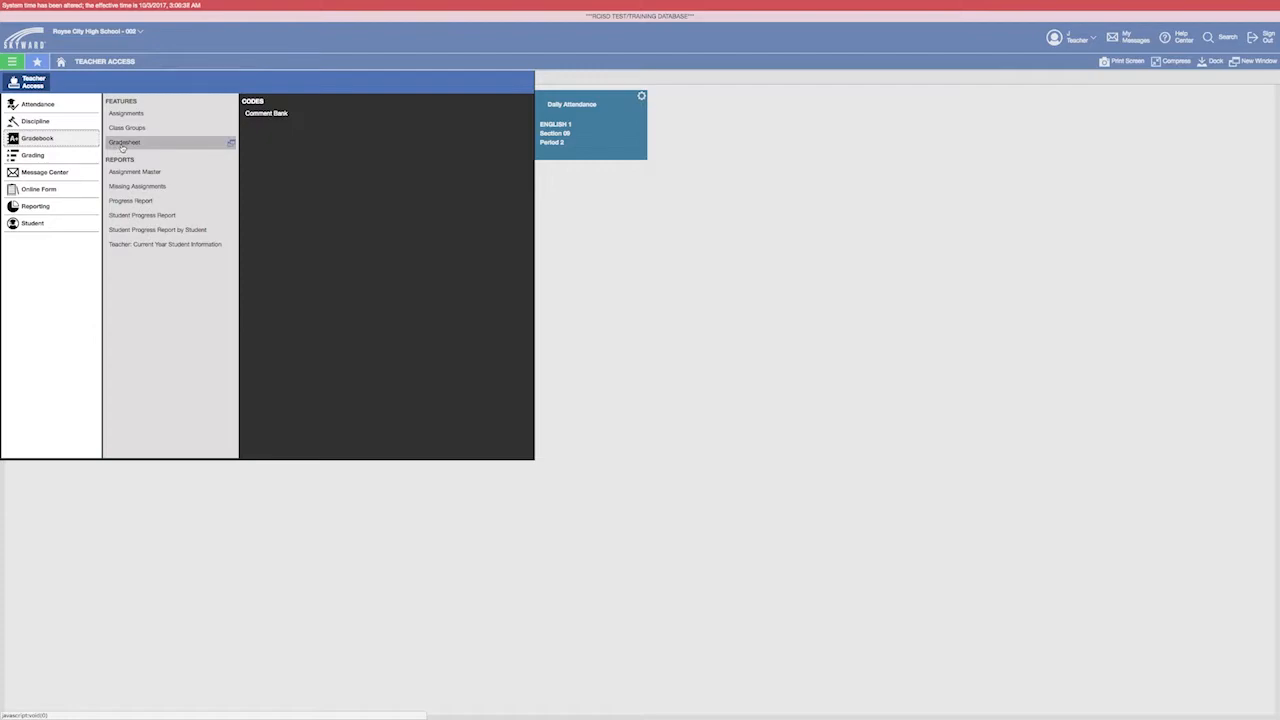
pyautogui.click(123, 146)
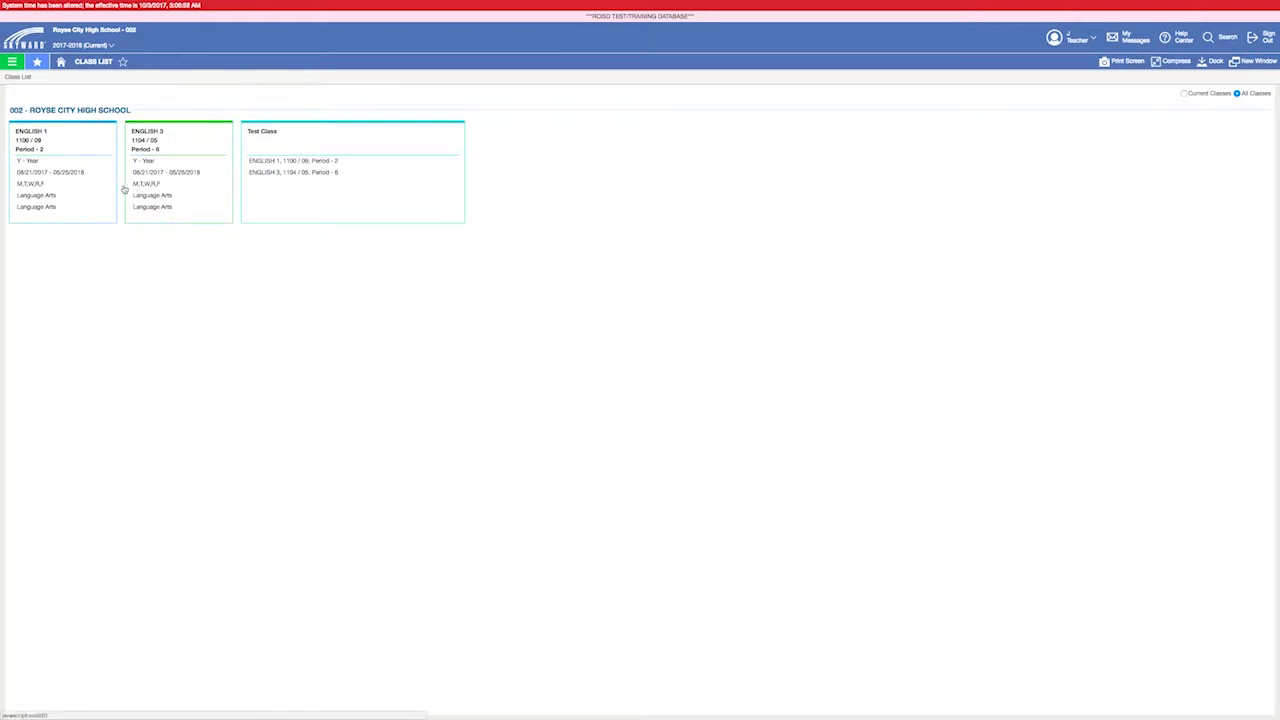
pyautogui.click(82, 186)
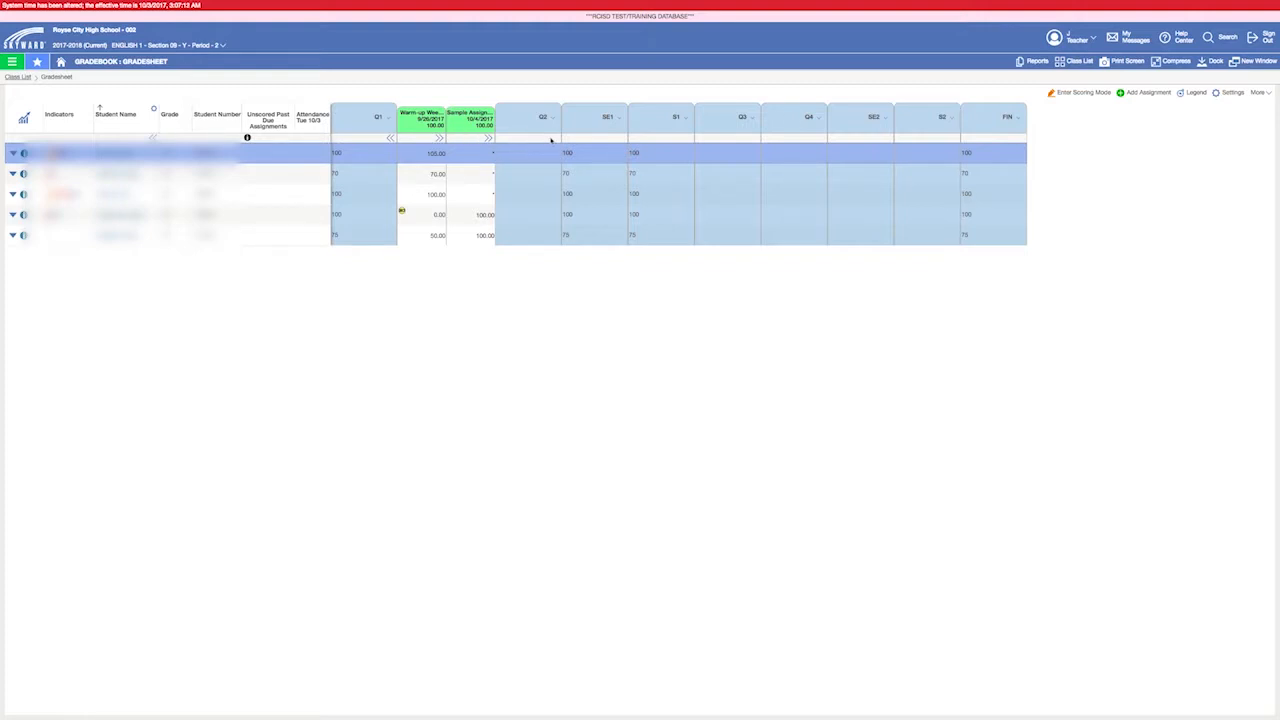
# Step: In the gradebook settings, hide the assignments and grade columns for Quarters 2, 3 and 4
pyautogui.click(1228, 92)
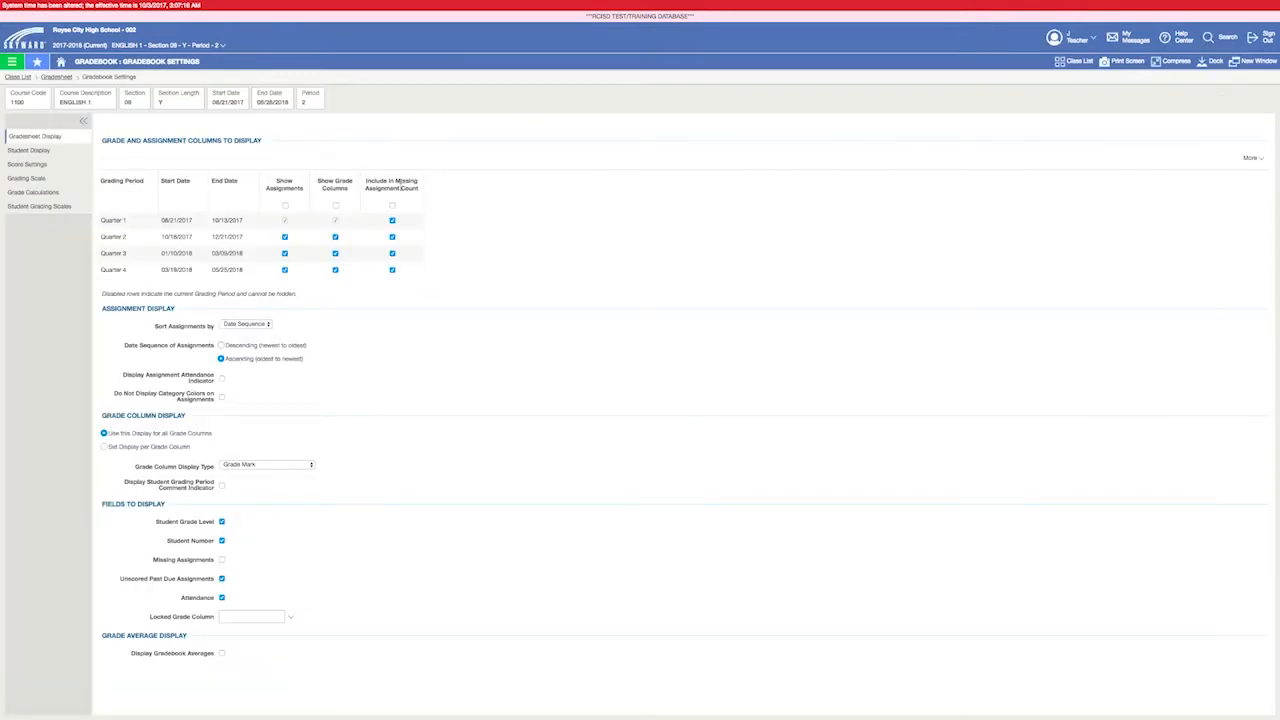
pyautogui.click(285, 237)
pyautogui.click(285, 269)
pyautogui.click(285, 253)
pyautogui.click(335, 237)
pyautogui.click(336, 253)
pyautogui.click(335, 269)
# Step: Exclude Quarters 1 through 4 from the missing assignment count
pyautogui.click(392, 220)
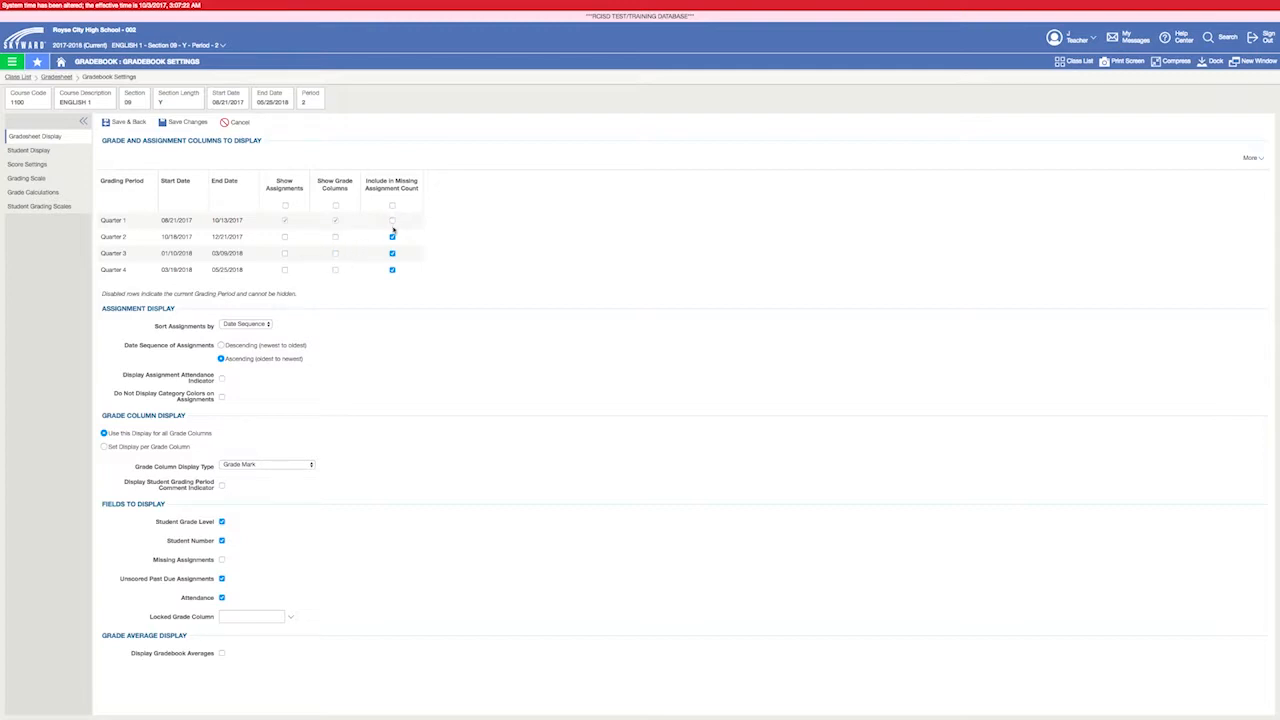
pyautogui.click(392, 237)
pyautogui.click(392, 253)
pyautogui.click(392, 270)
# Step: Save the settings with assignments in descending date sequence, and collapse the Q1 assignment columns in the gradesheet
pyautogui.click(221, 345)
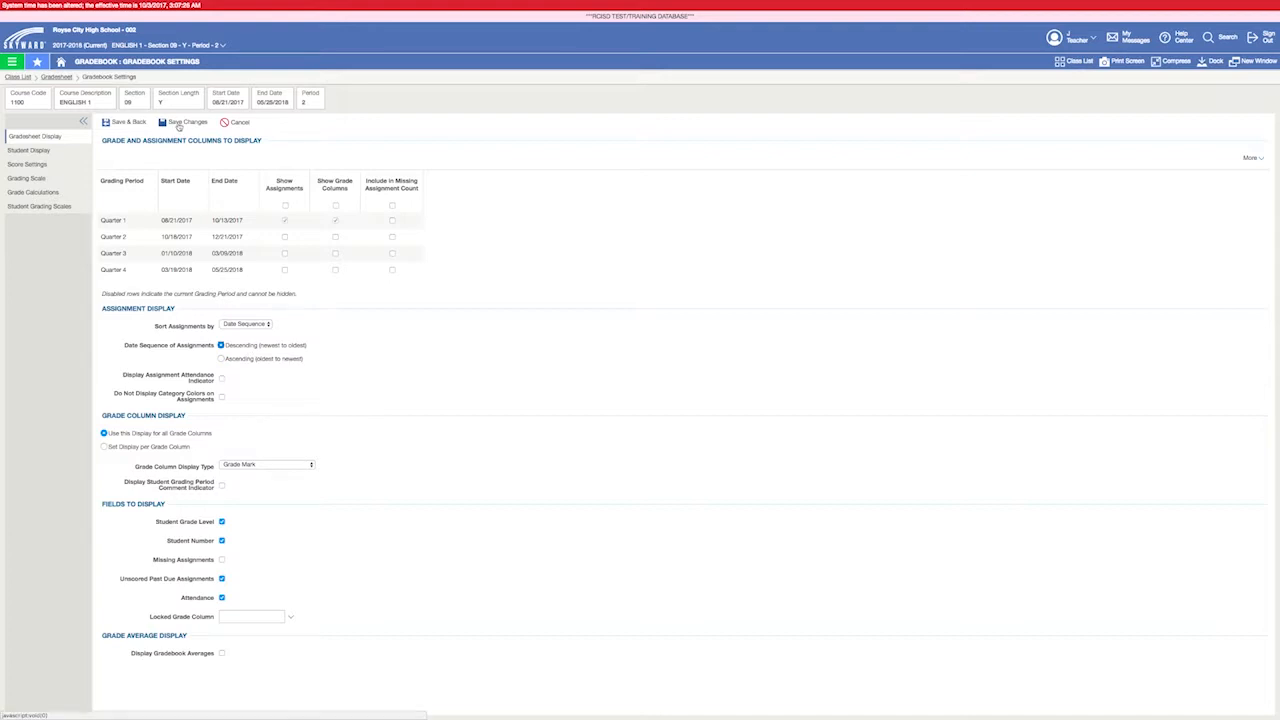
pyautogui.click(133, 122)
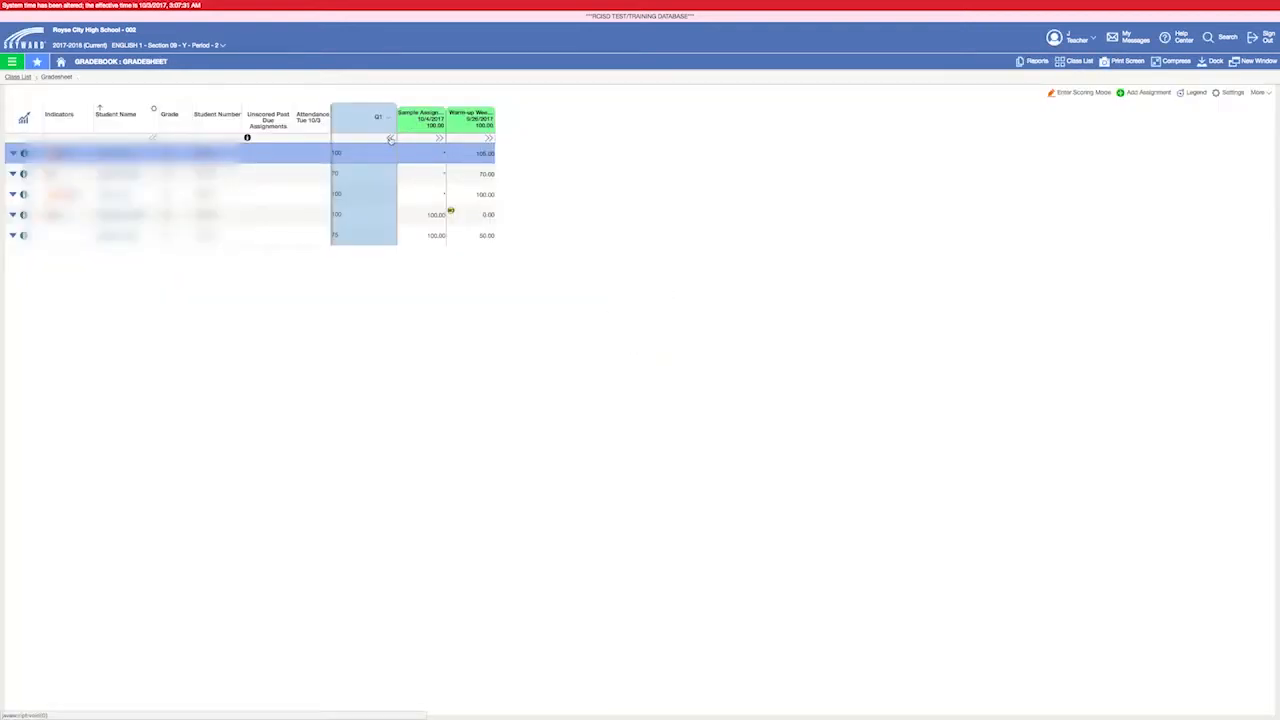
pyautogui.click(390, 138)
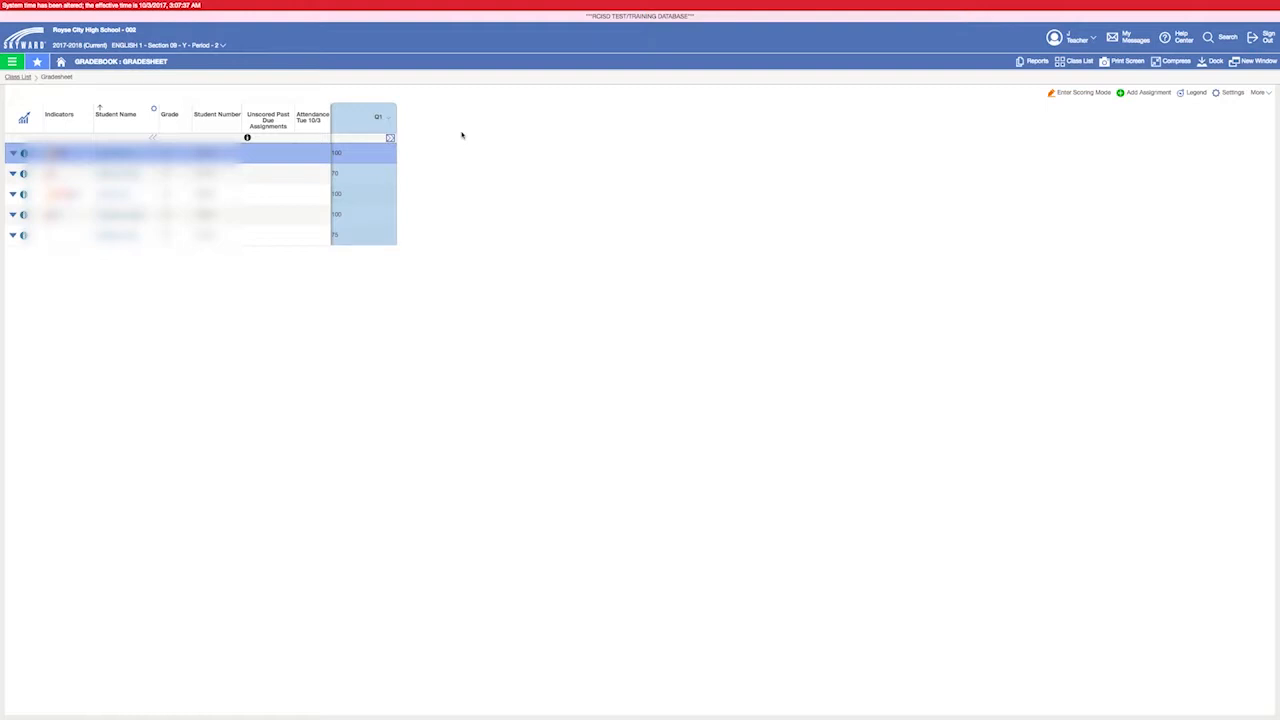
# Step: Show Quarter 2 assignments and grade columns, and include Quarters 1 and 2 in the missing assignment count
pyautogui.click(1236, 92)
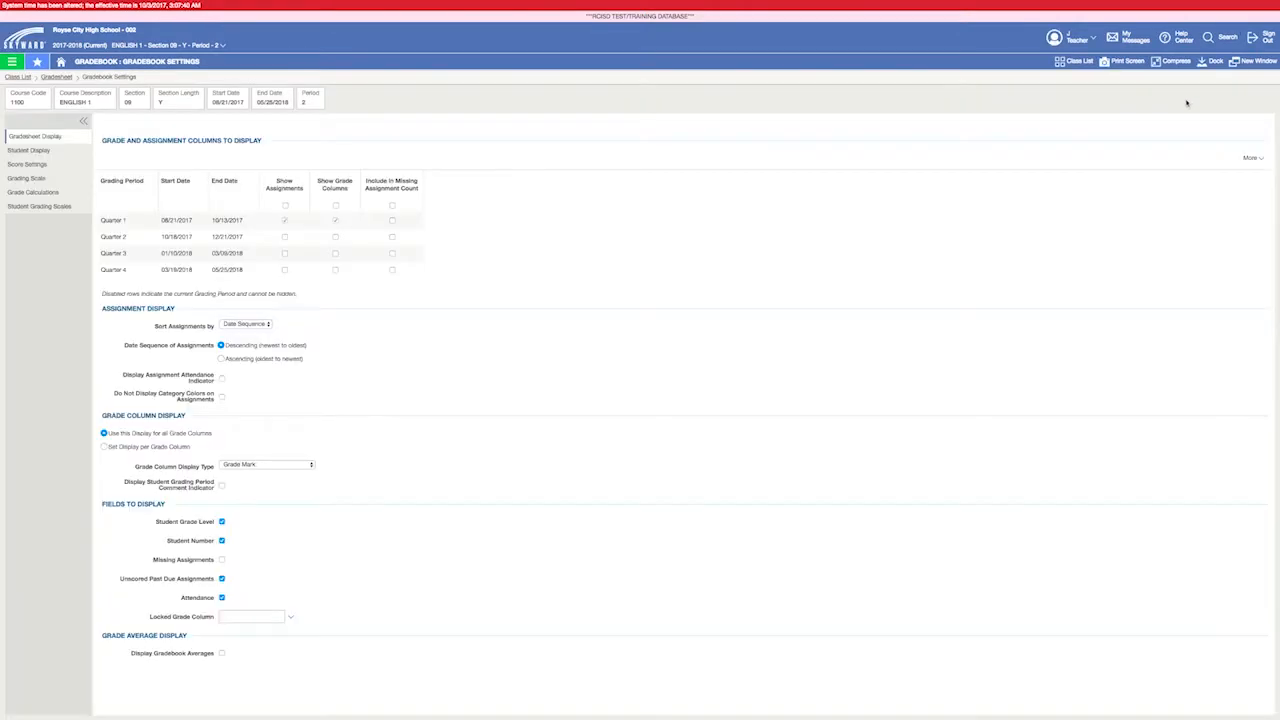
pyautogui.click(284, 237)
pyautogui.click(335, 237)
pyautogui.click(392, 220)
pyautogui.click(392, 237)
# Step: Set the date sequence of assignments to Ascending (oldest to newest) and save the settings, returning to the gradesheet
pyautogui.click(236, 362)
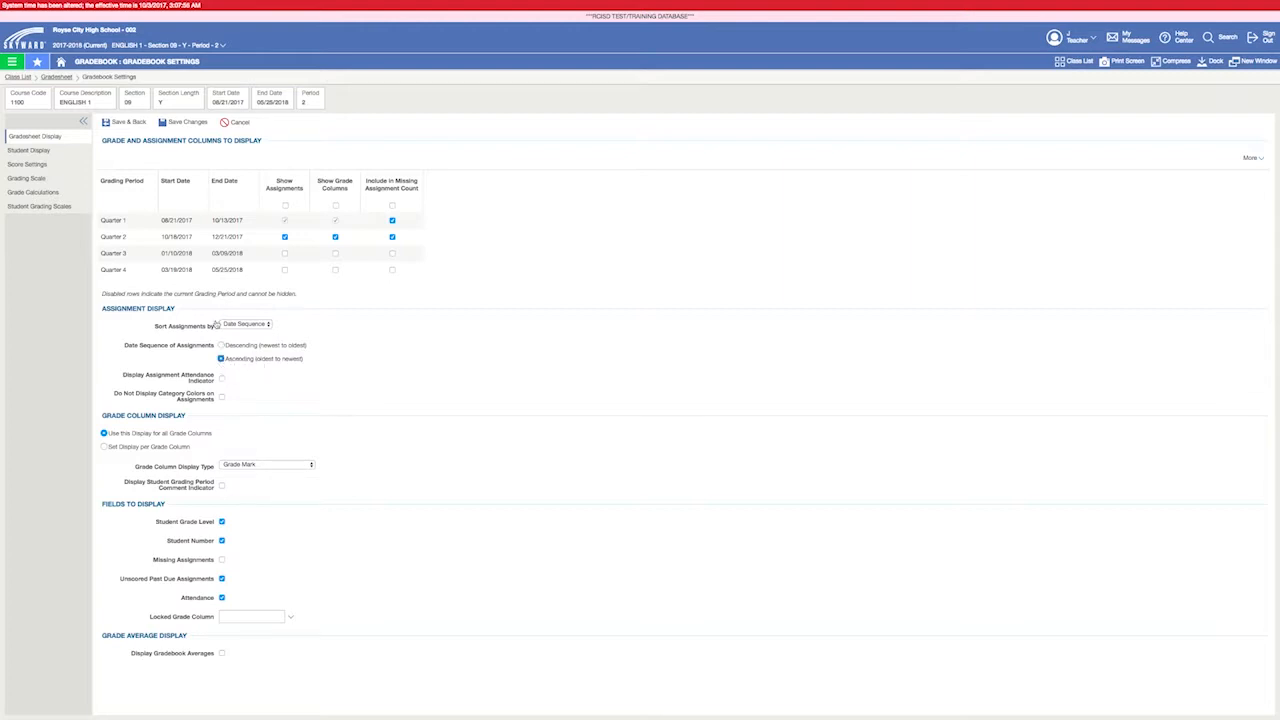
pyautogui.click(165, 122)
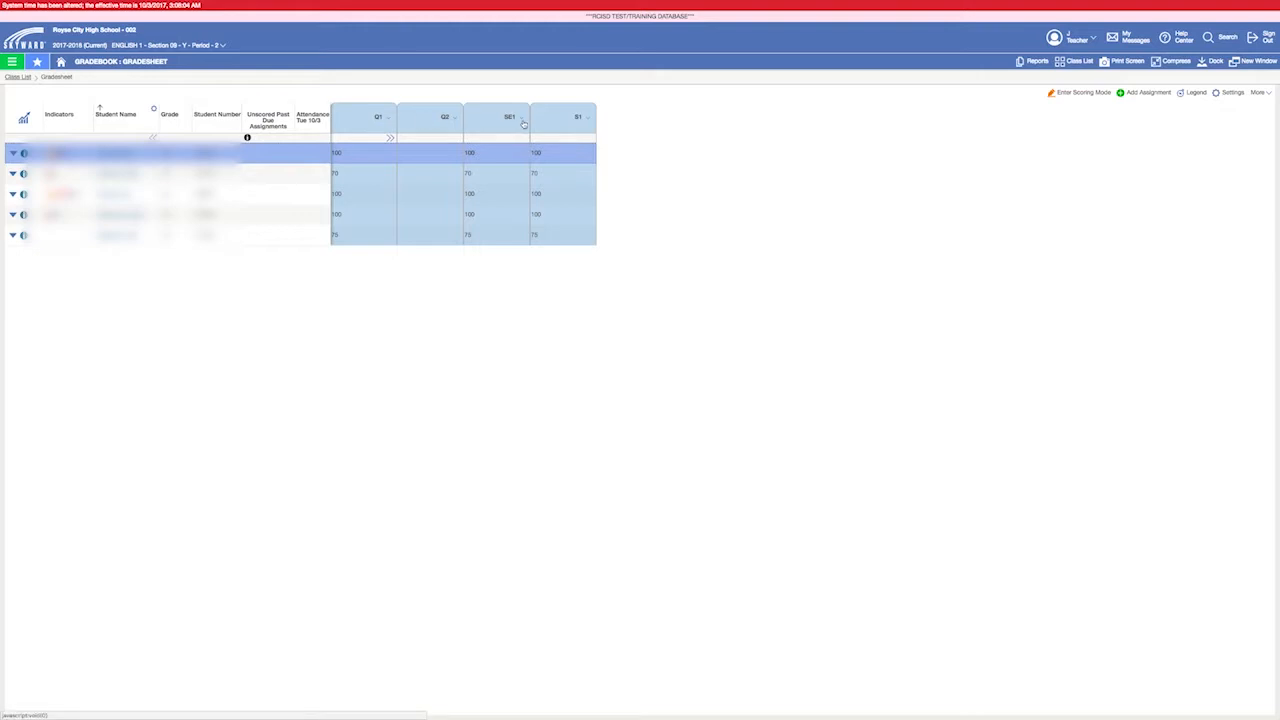
pyautogui.click(580, 124)
pyautogui.click(672, 228)
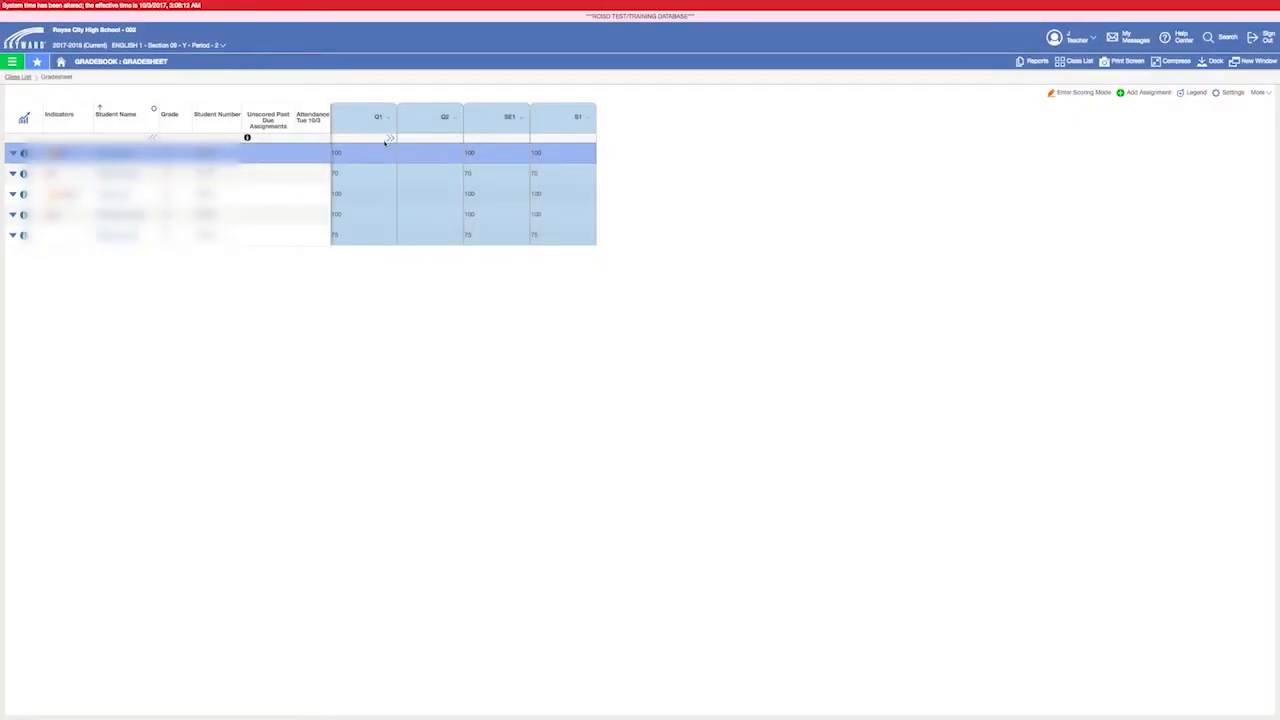
# Step: Start a new assignment with due date 10/05/2017 and category TEST
pyautogui.click(1142, 93)
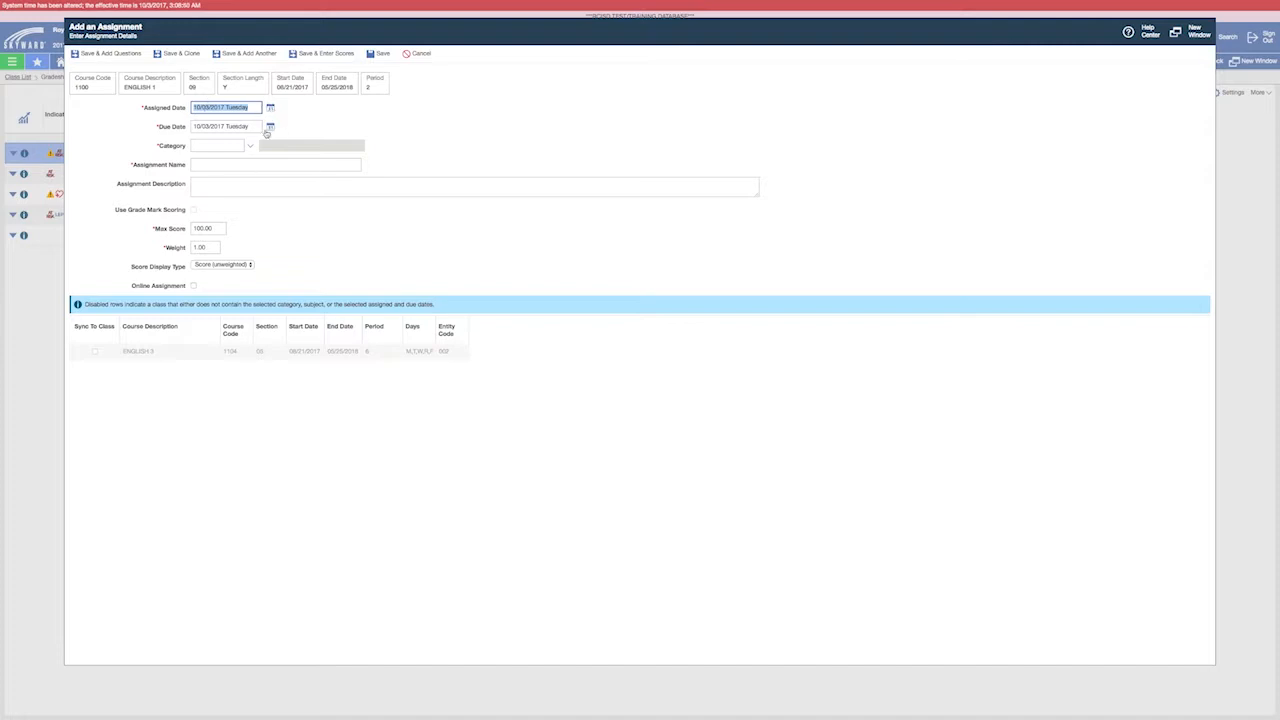
pyautogui.click(268, 128)
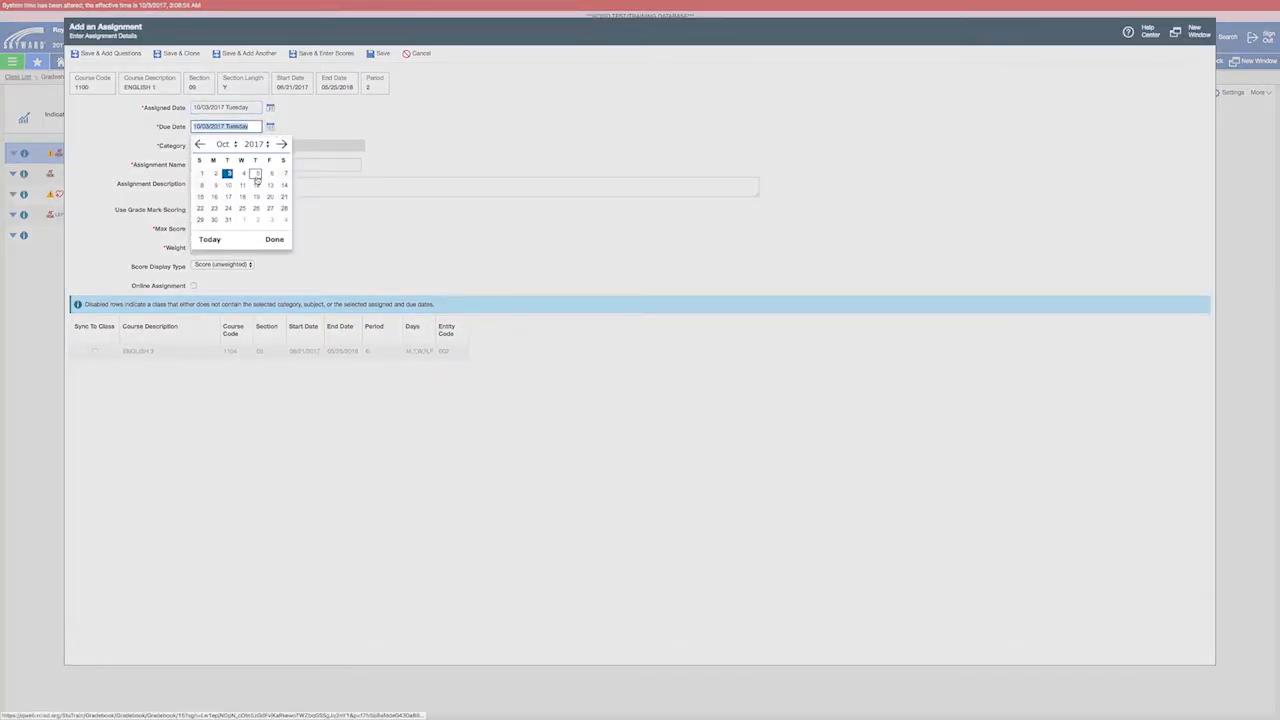
pyautogui.click(256, 175)
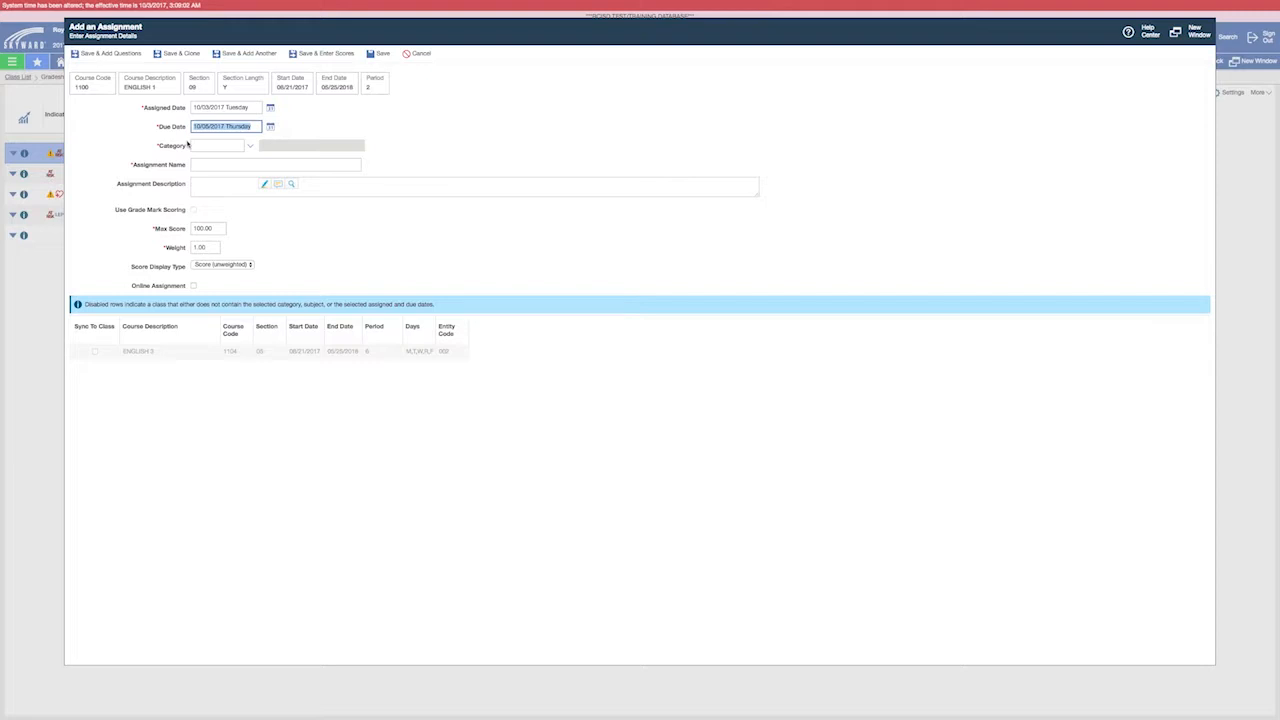
pyautogui.click(250, 147)
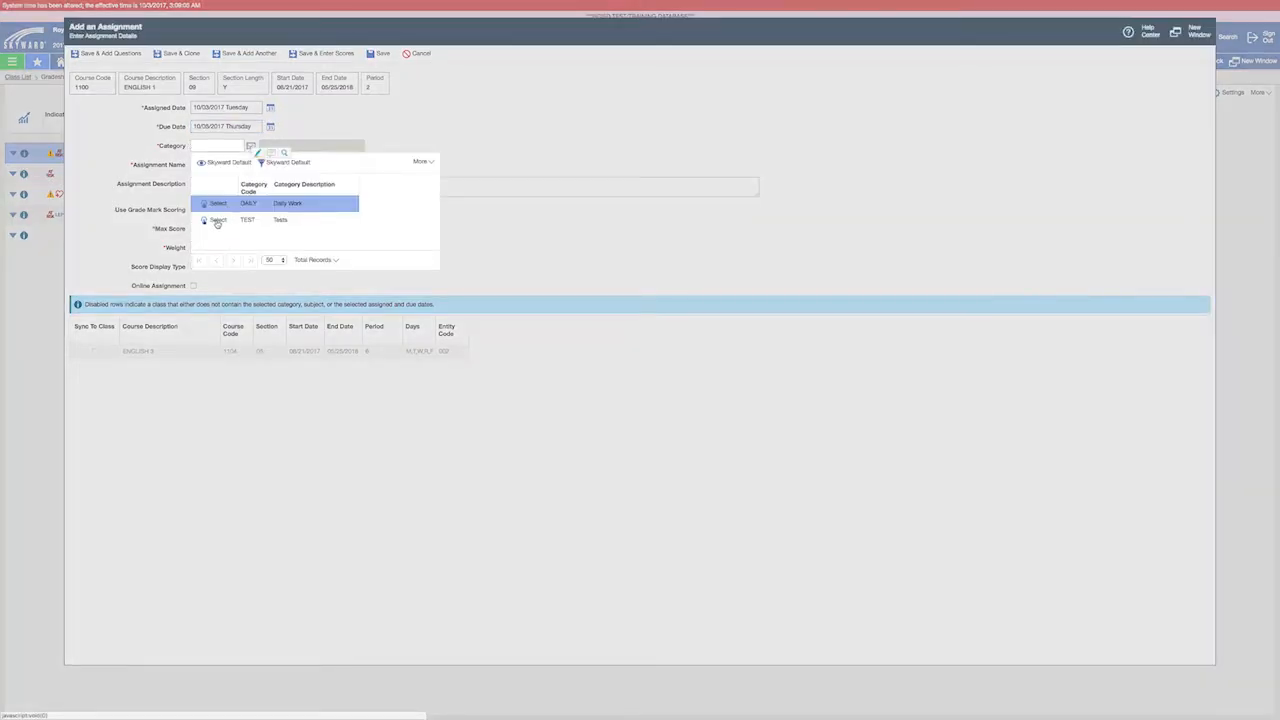
pyautogui.click(216, 221)
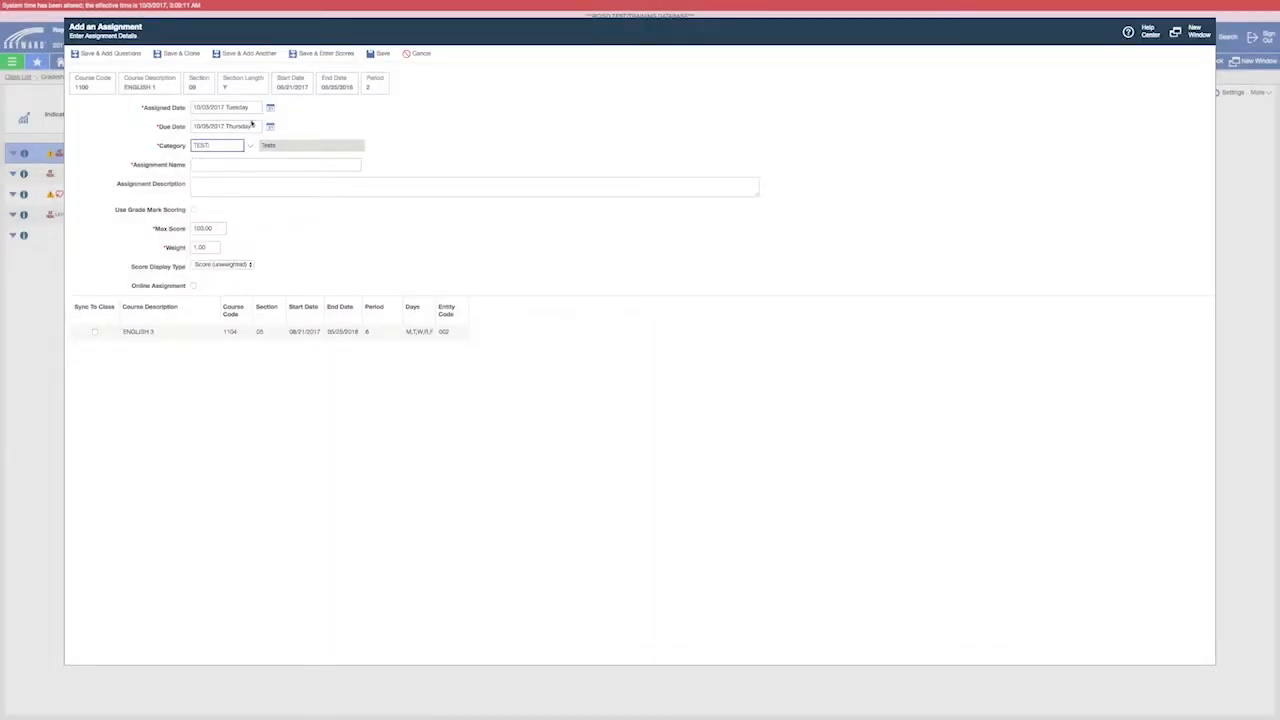
# Step: Name the assignment "Vocab Test 1" and describe it as "Vocab test over vocab words 1-10"
pyautogui.click(214, 165)
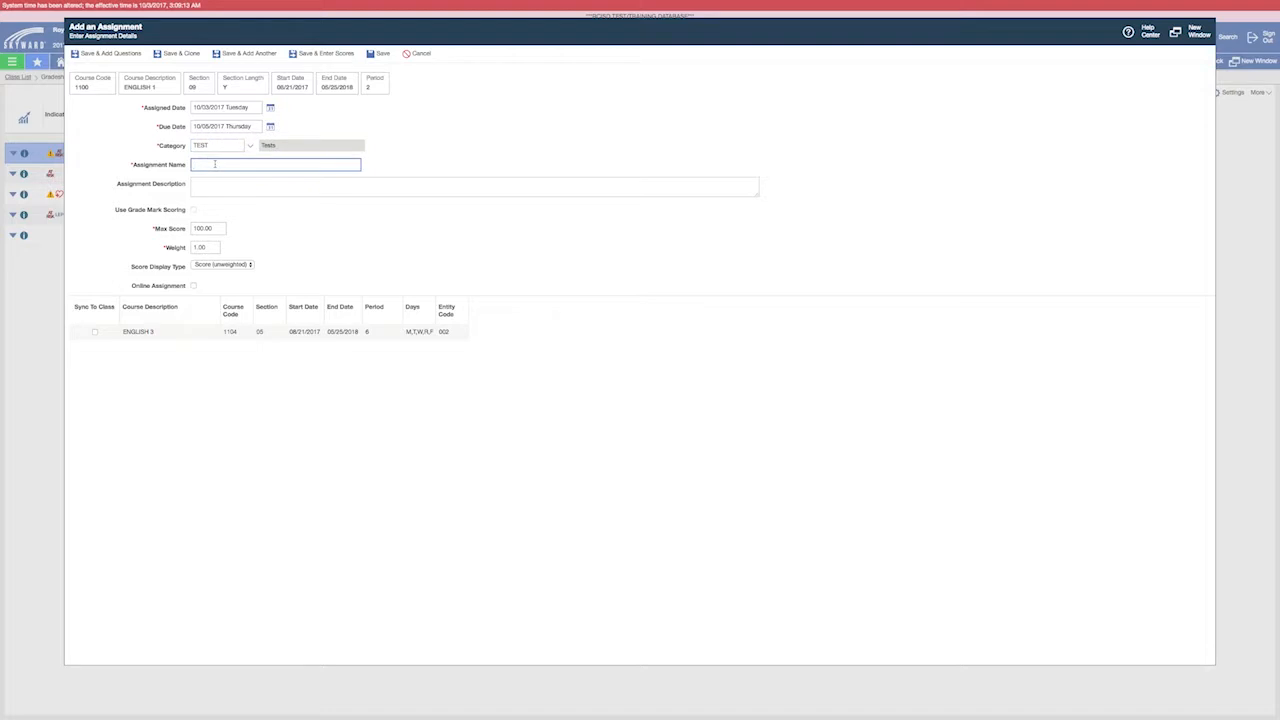
pyautogui.write('Vocab Test 1')
pyautogui.click(216, 186)
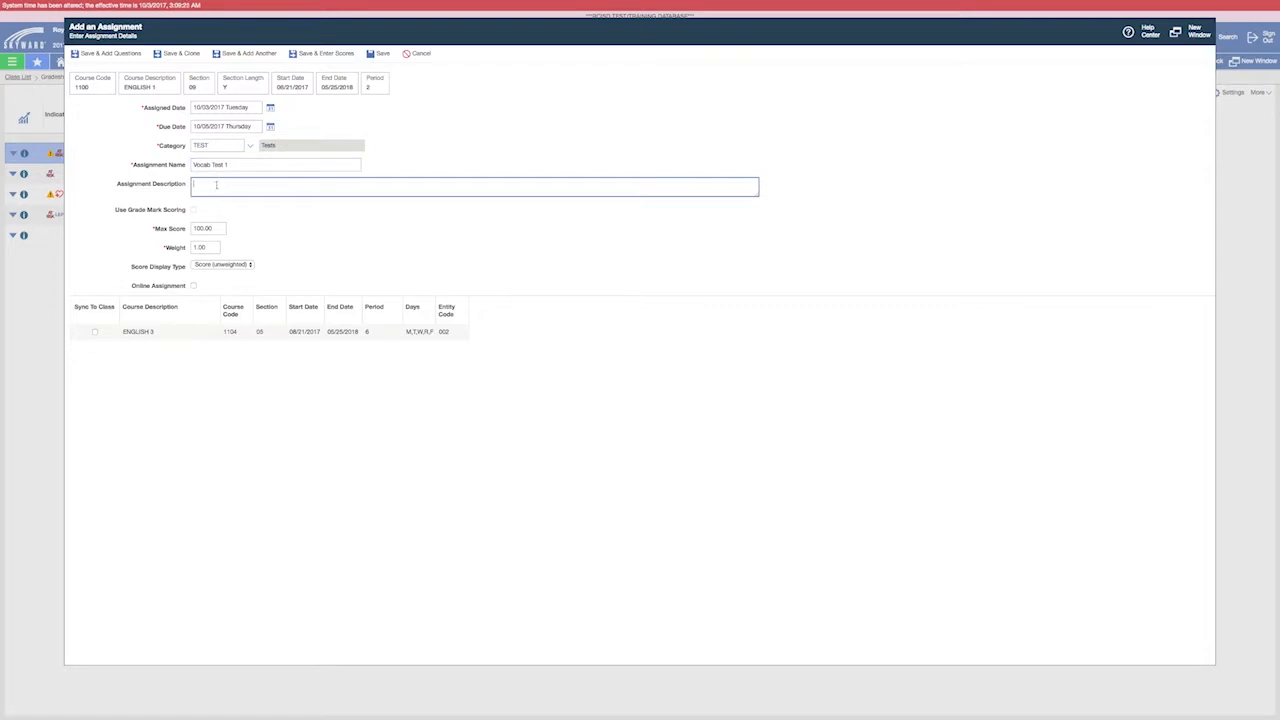
pyautogui.write('Voc')
pyautogui.write('ab test ove')
pyautogui.write('r vocab words')
pyautogui.write('.')
# Step: Sync the assignment to the ENGLISH 3 class and save it, cancelling the additional blank assignment form
pyautogui.click(95, 334)
pyautogui.click(96, 332)
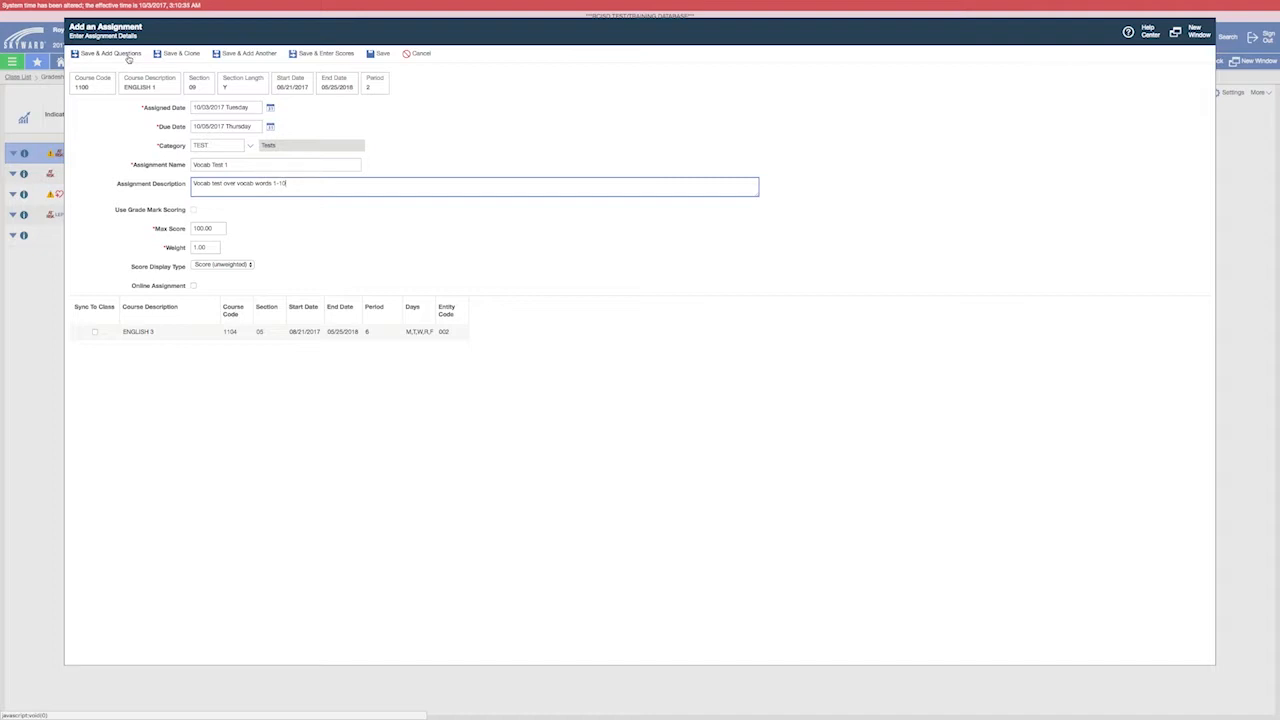
pyautogui.click(96, 333)
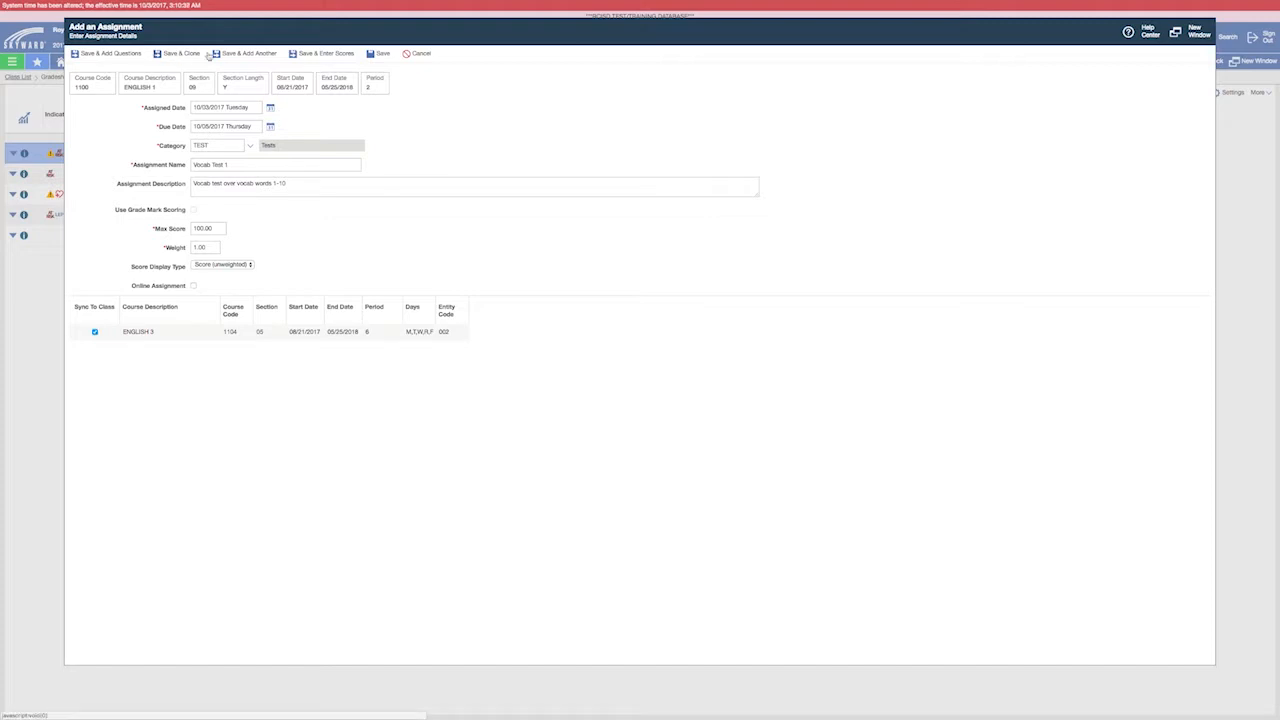
pyautogui.click(234, 55)
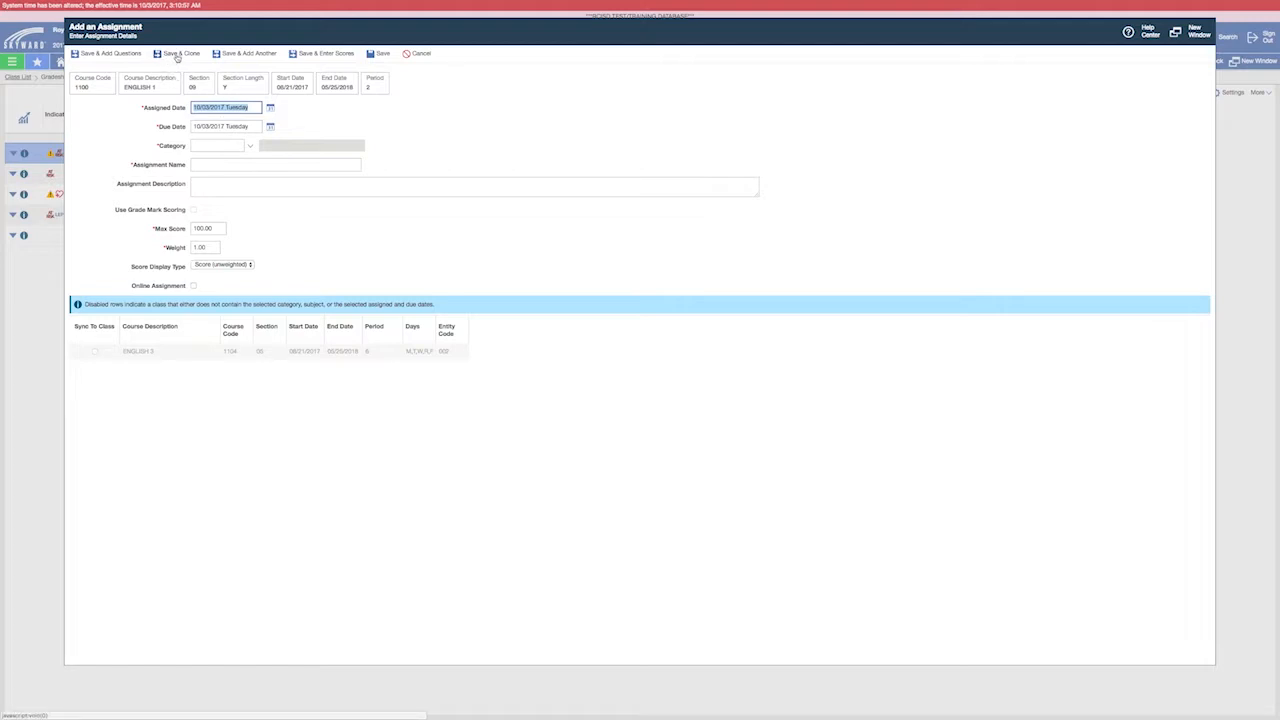
pyautogui.click(418, 54)
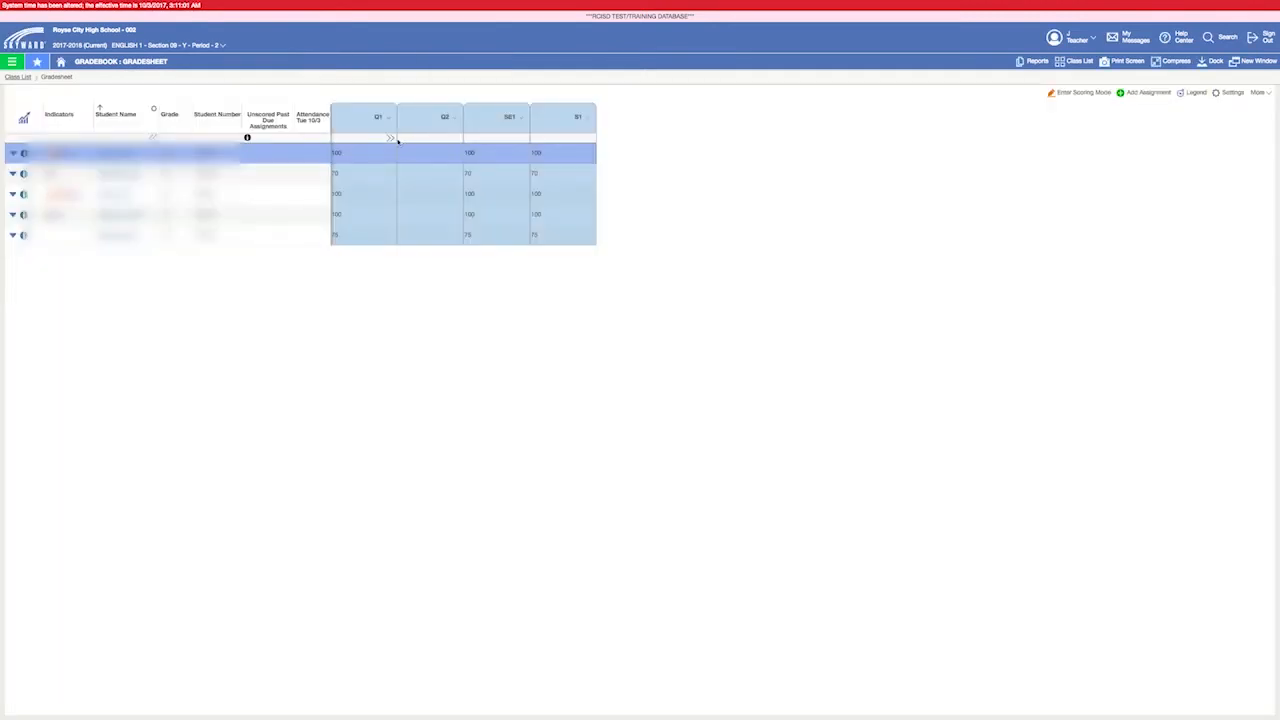
# Step: Expand the Q1 assignments in the gradesheet and open the details of Vocab Test 1
pyautogui.click(390, 138)
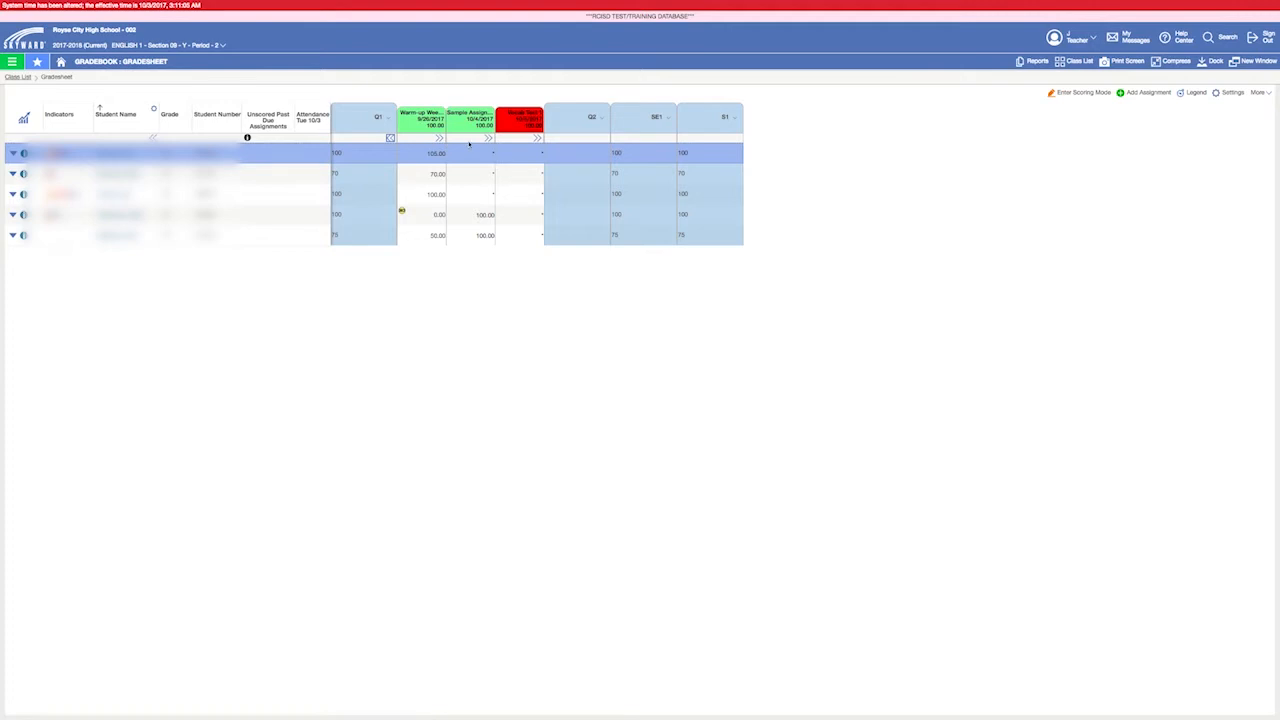
pyautogui.click(528, 119)
pyautogui.click(542, 181)
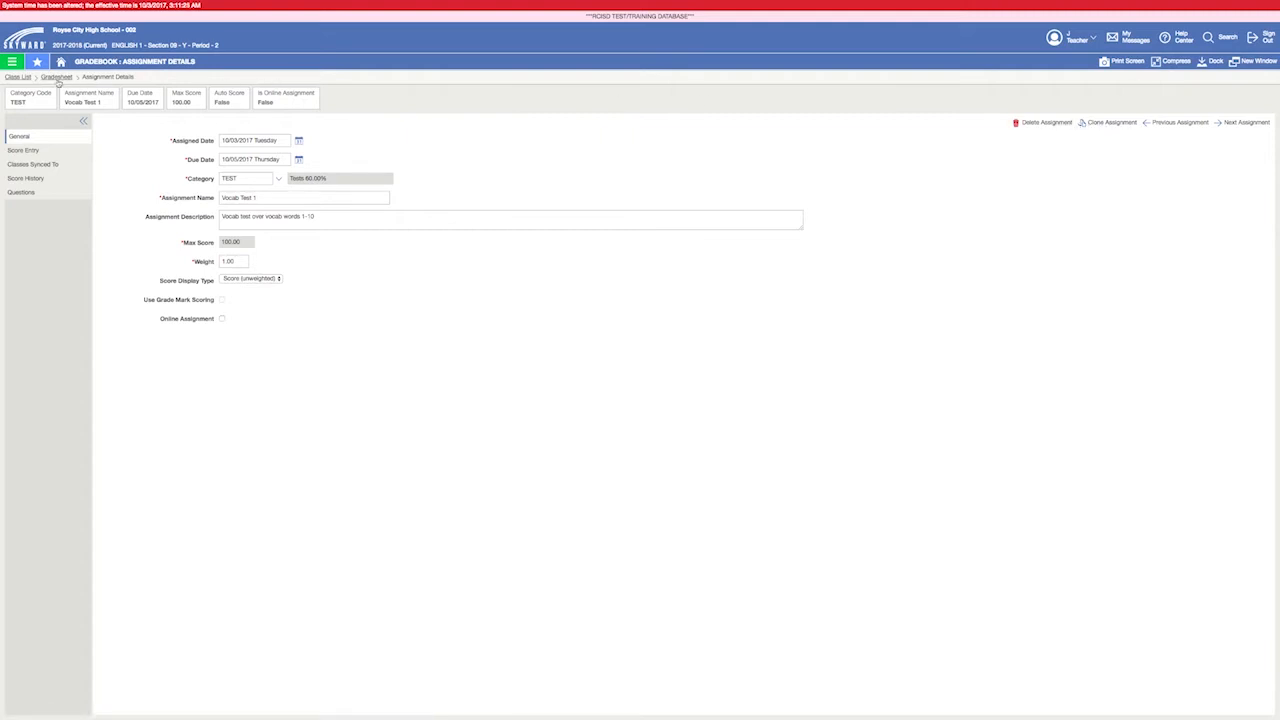
# Step: Clone Vocab Test 1 with due date 10/19/2017 and save it with a further clone started
pyautogui.click(1098, 124)
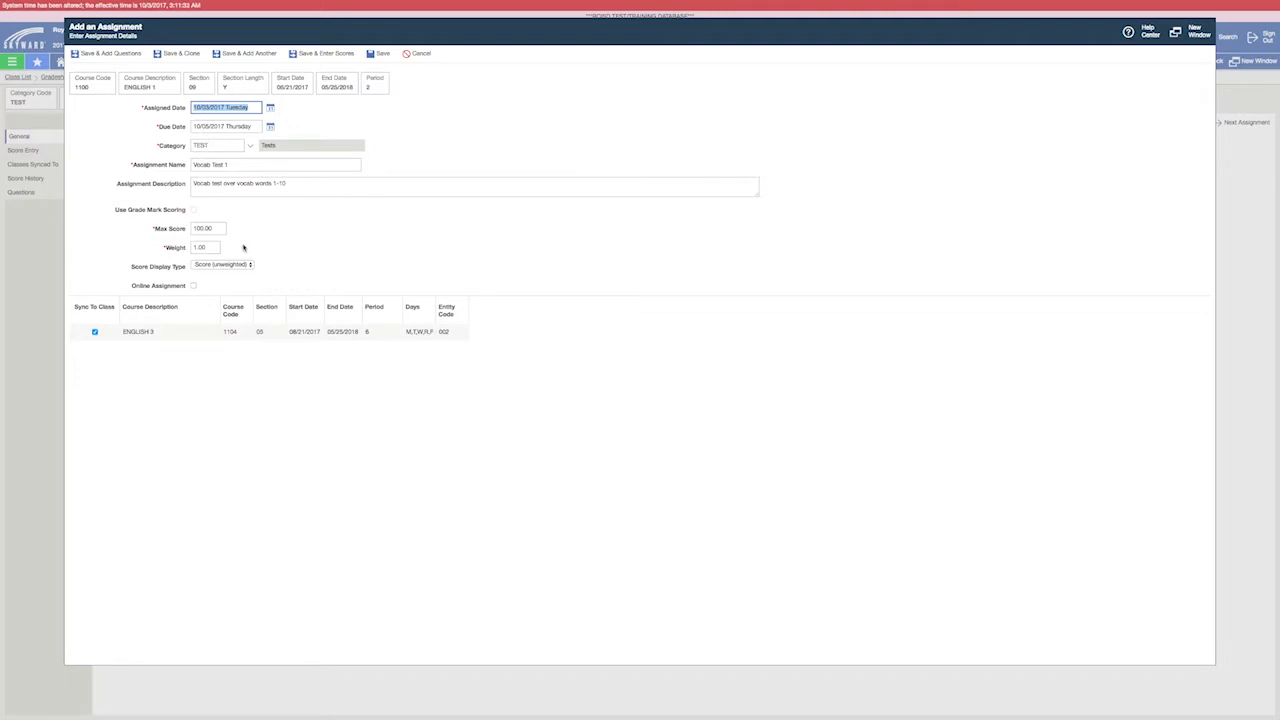
pyautogui.click(270, 126)
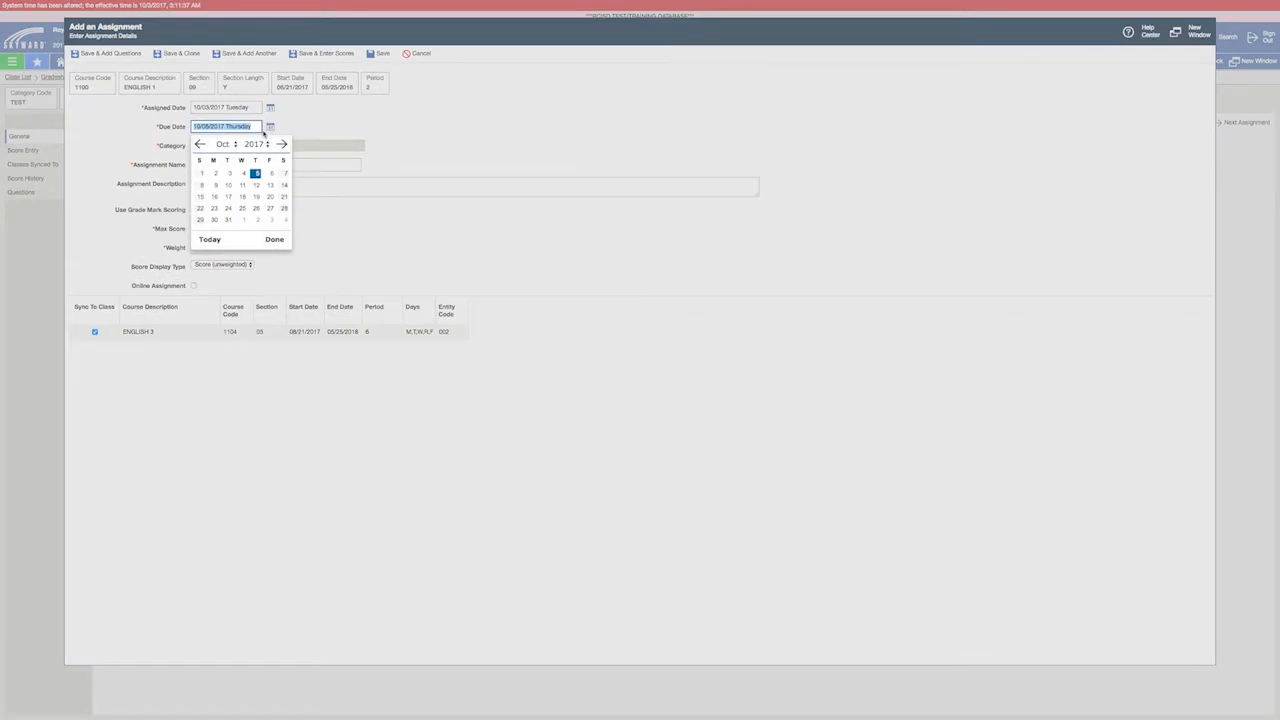
pyautogui.click(256, 197)
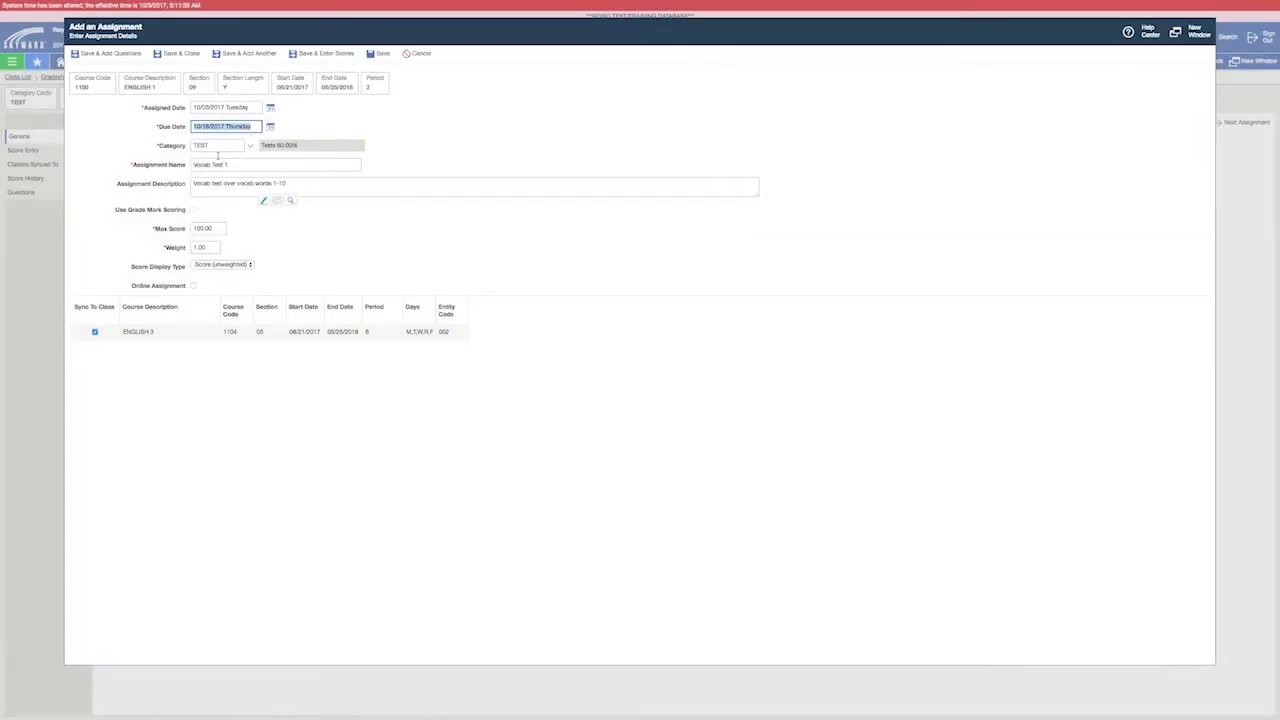
pyautogui.click(183, 58)
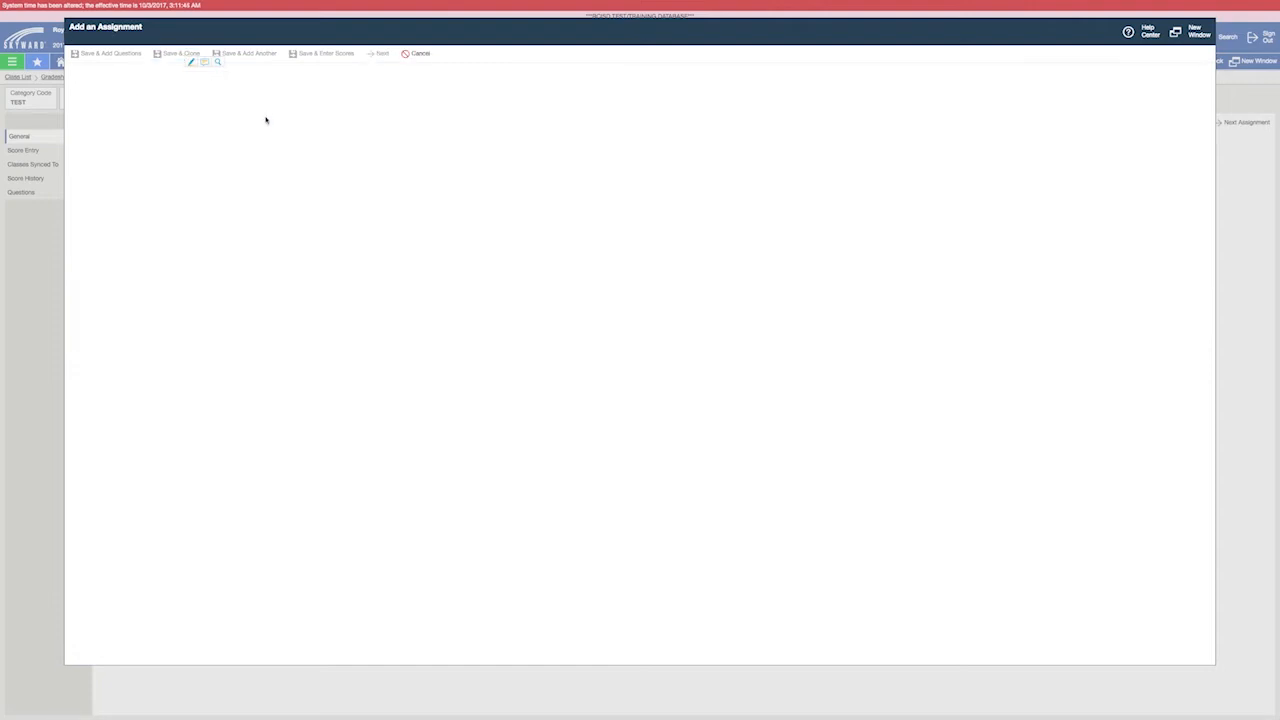
# Step: Set the second clone's due date to 11/02/2017 and save the assignment
pyautogui.click(270, 127)
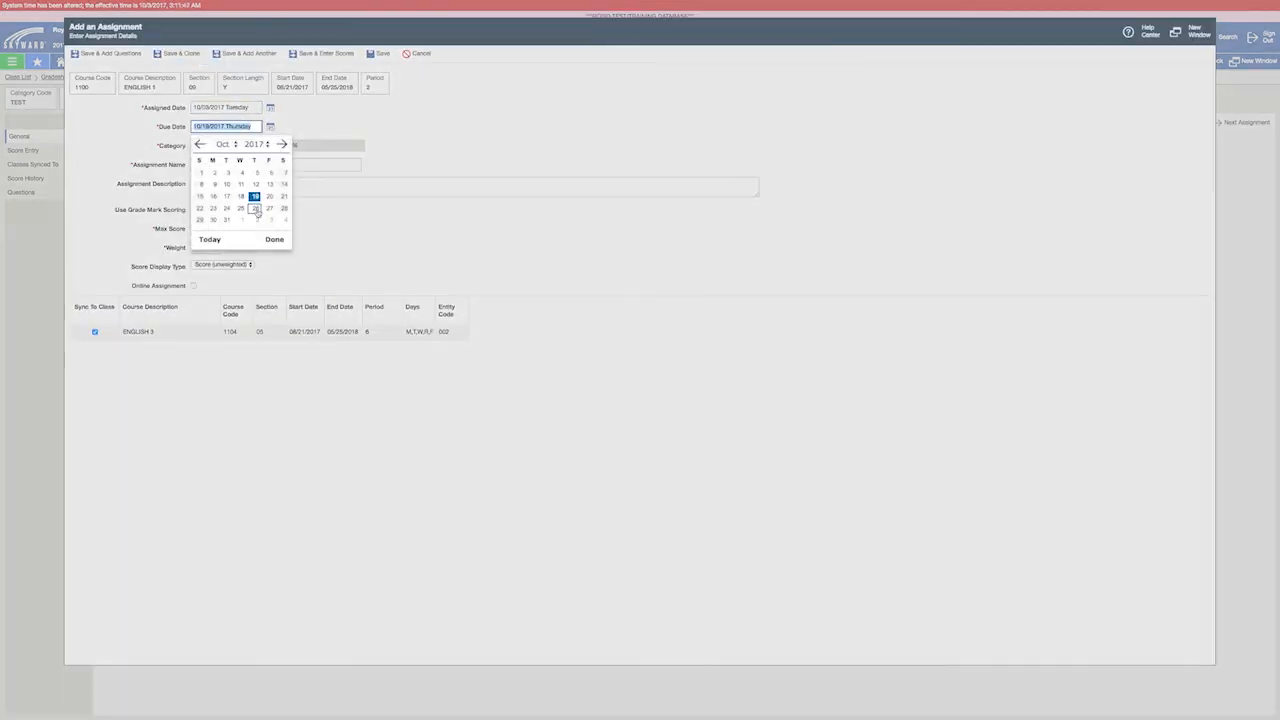
pyautogui.click(255, 220)
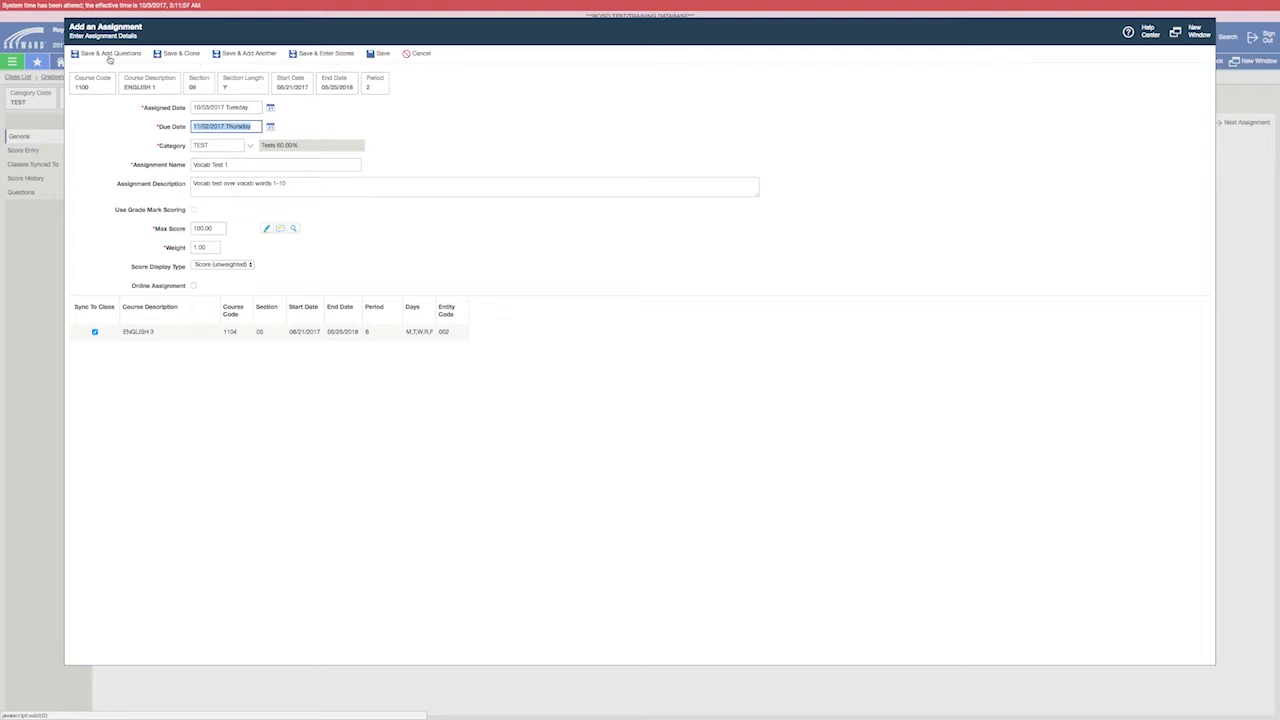
pyautogui.click(376, 54)
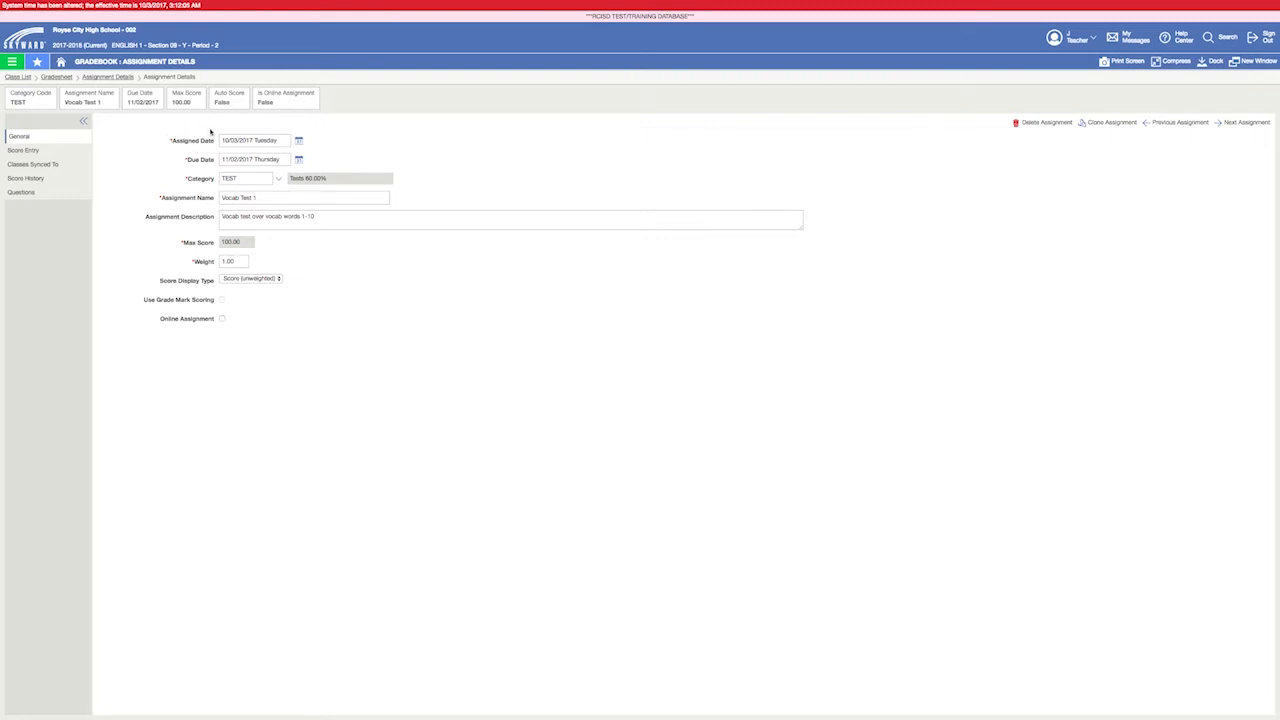
# Step: Return to the gradesheet and expand the Q2 assignment columns to check the cloned tests
pyautogui.click(61, 78)
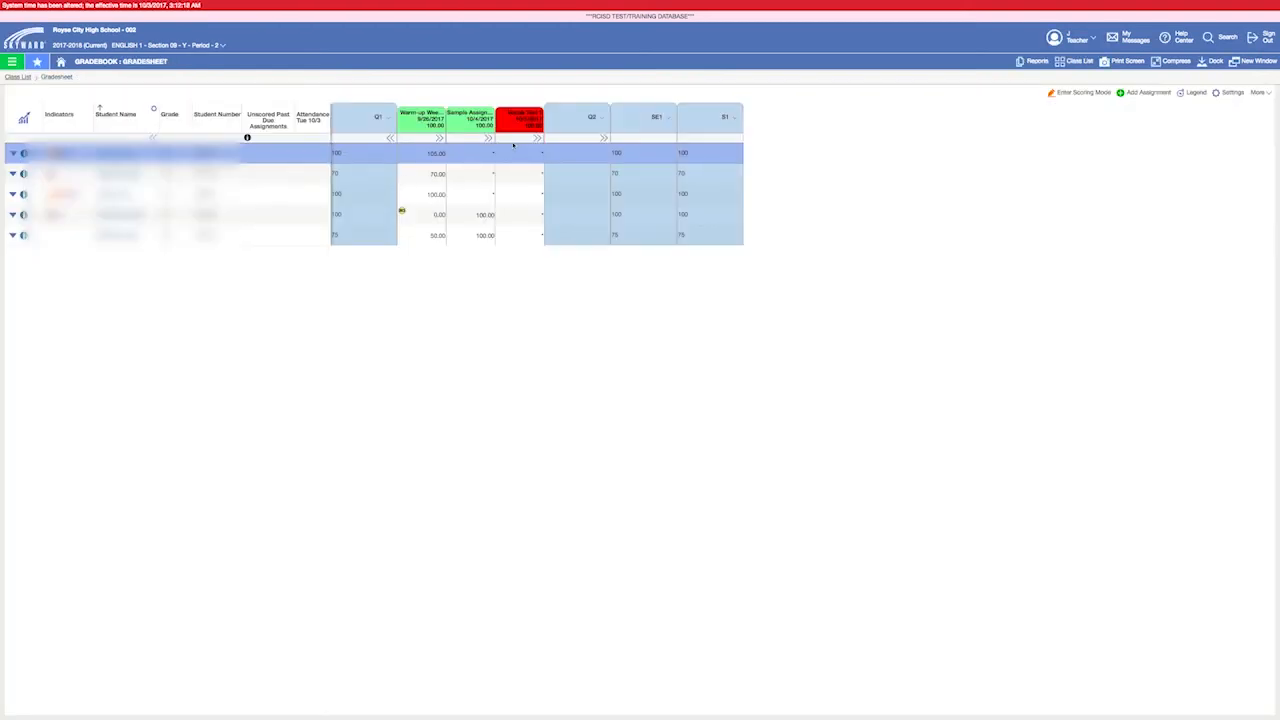
pyautogui.click(604, 138)
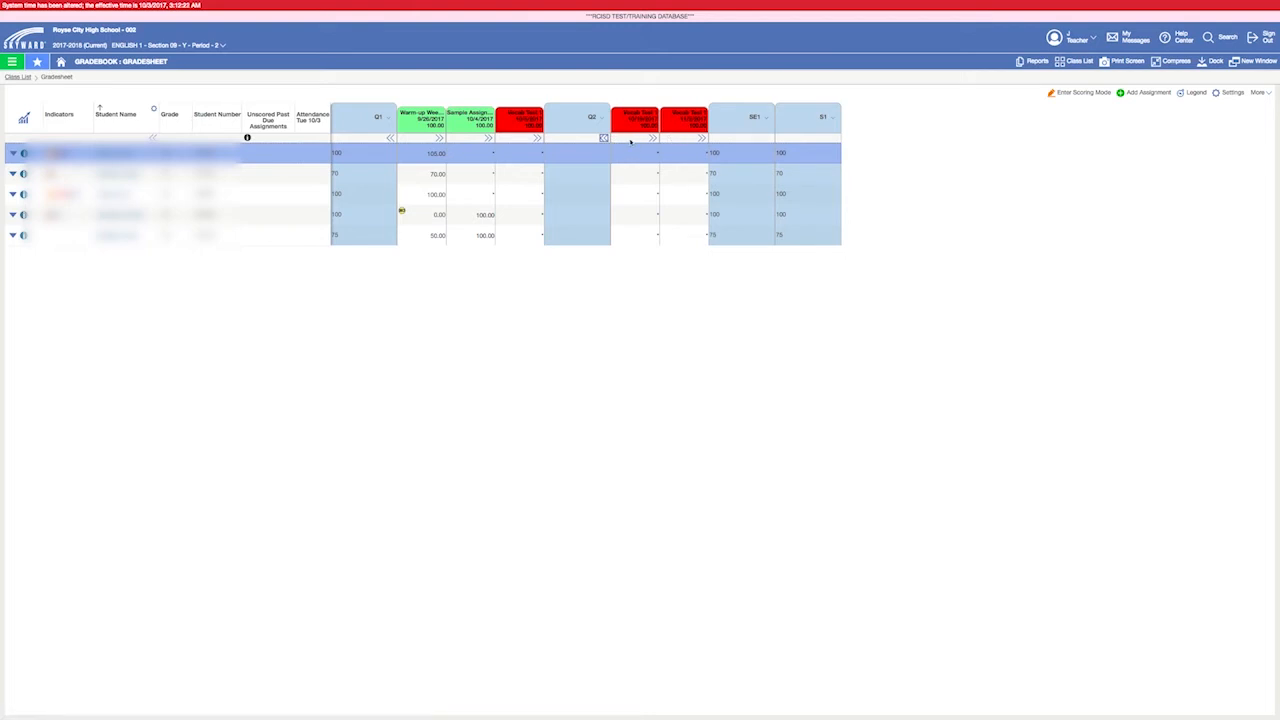
# Step: Collapse the Q2 assignments and, in scoring mode, enter Sample Assignment scores of 75, 80 and 65 for the first three students
pyautogui.click(600, 138)
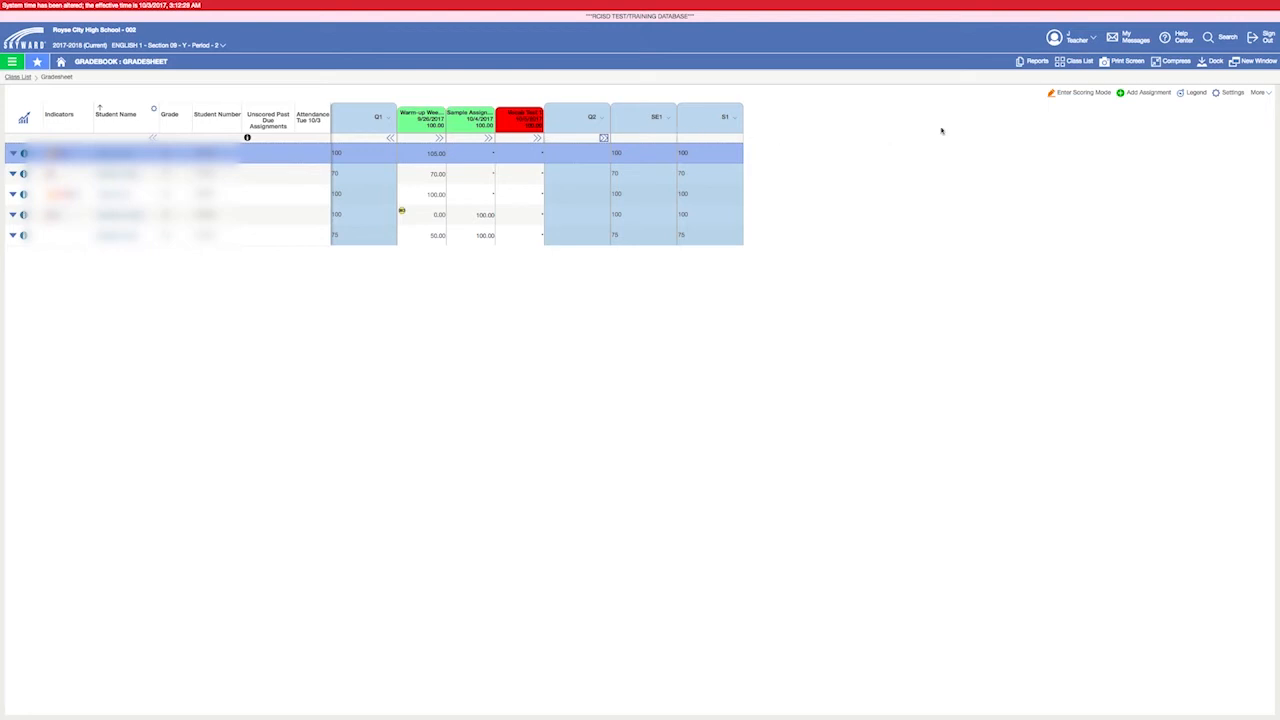
pyautogui.click(1077, 92)
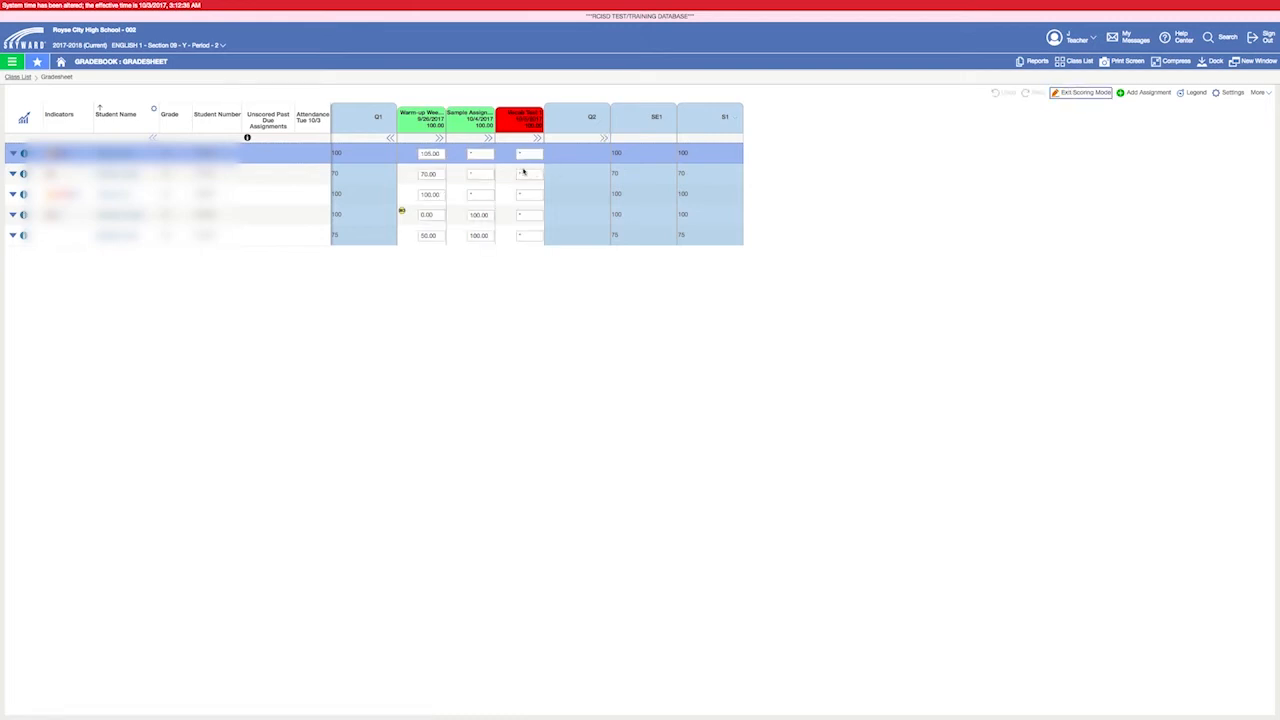
pyautogui.click(481, 154)
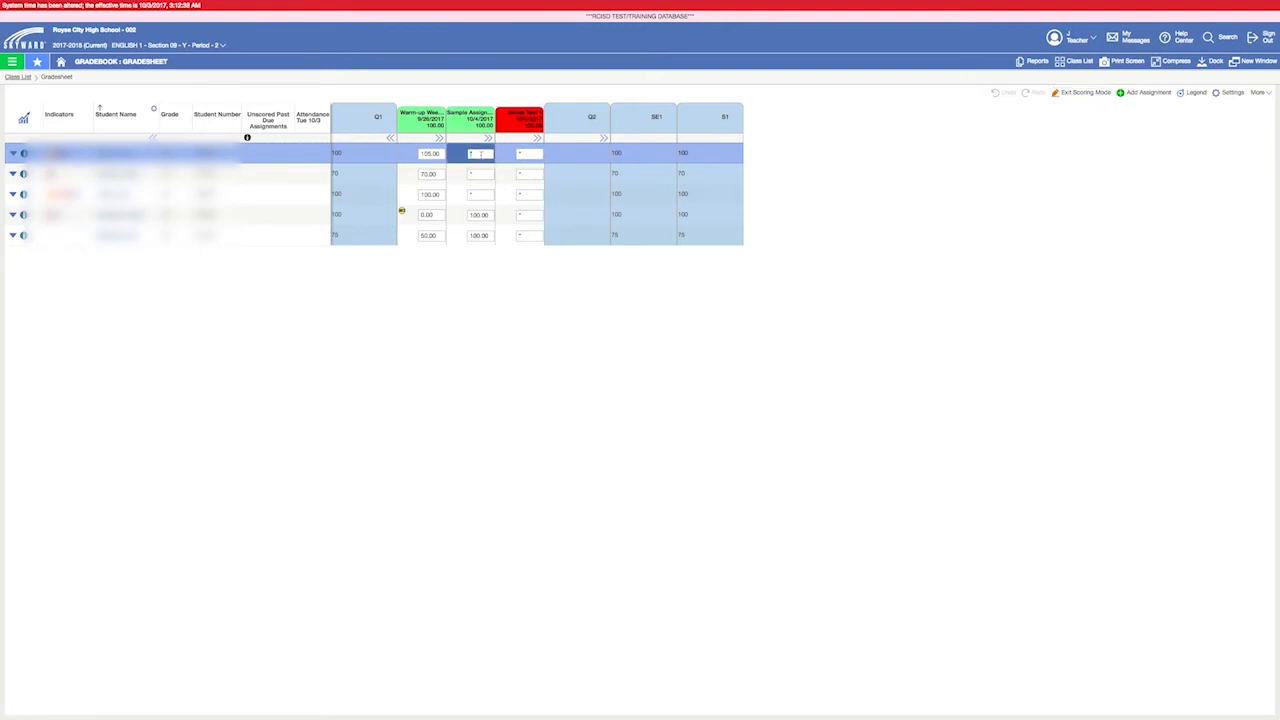
pyautogui.write('75')
pyautogui.press('Tab')
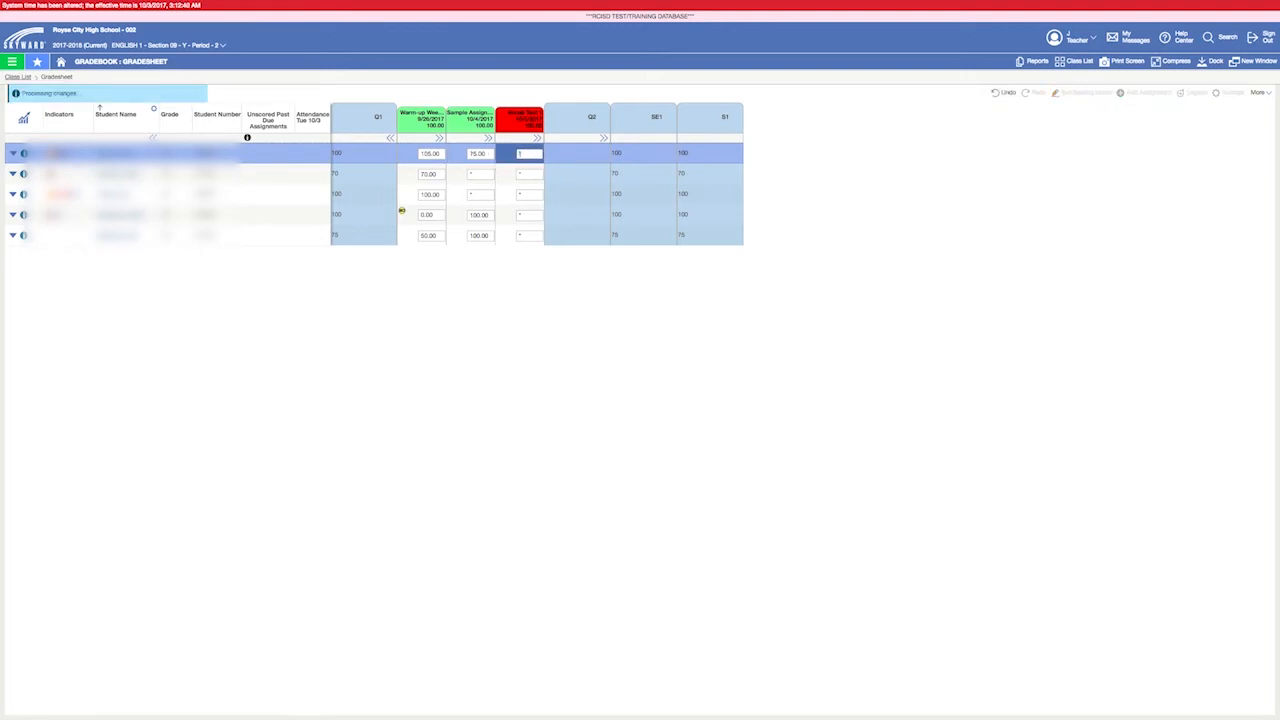
pyautogui.click(480, 174)
pyautogui.write('80')
pyautogui.click(478, 195)
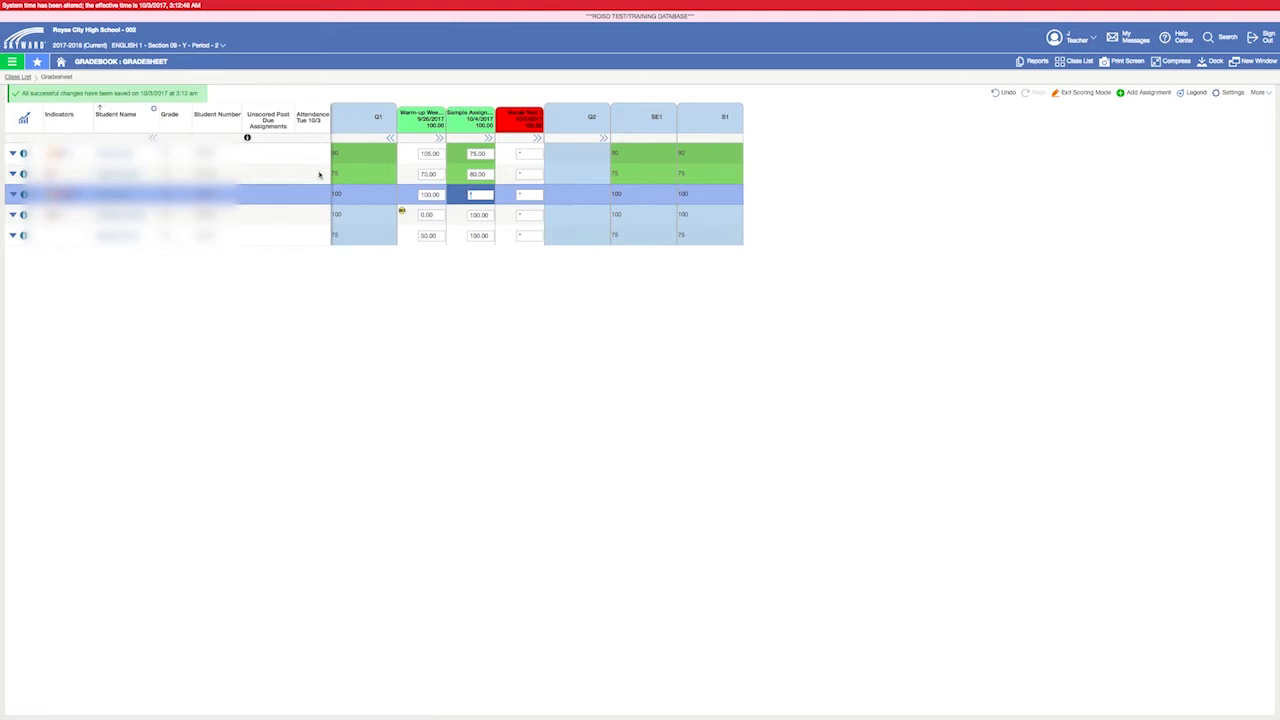
pyautogui.write('65')
# Step: Enter a score of 90 for the first student on Vocab Test 1 in Q1
pyautogui.click(522, 154)
pyautogui.write('90')
pyautogui.press('Tab')
pyautogui.write('45')
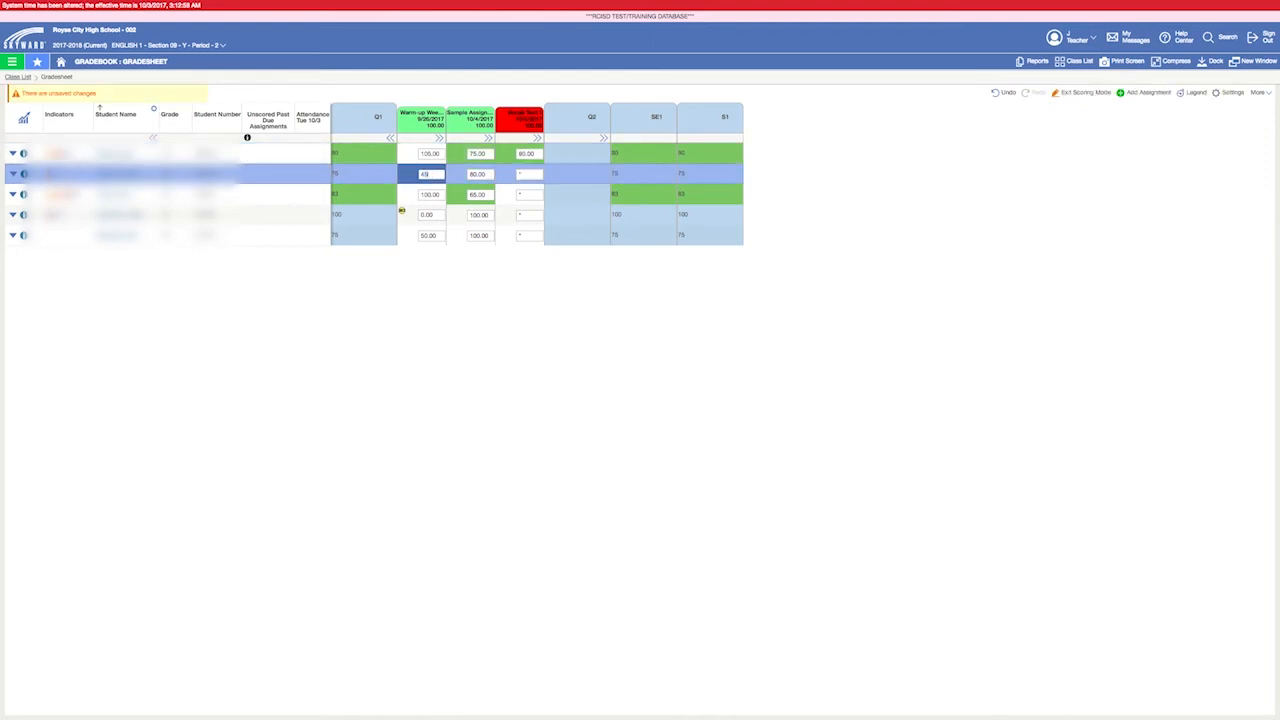
pyautogui.click(1004, 93)
# Step: Enter Vocab Test 1 scores of 100, 65, 75 and 50 for the remaining four students and exit scoring mode
pyautogui.click(529, 175)
pyautogui.write('100')
pyautogui.press('Return')
pyautogui.write('65')
pyautogui.press('Return')
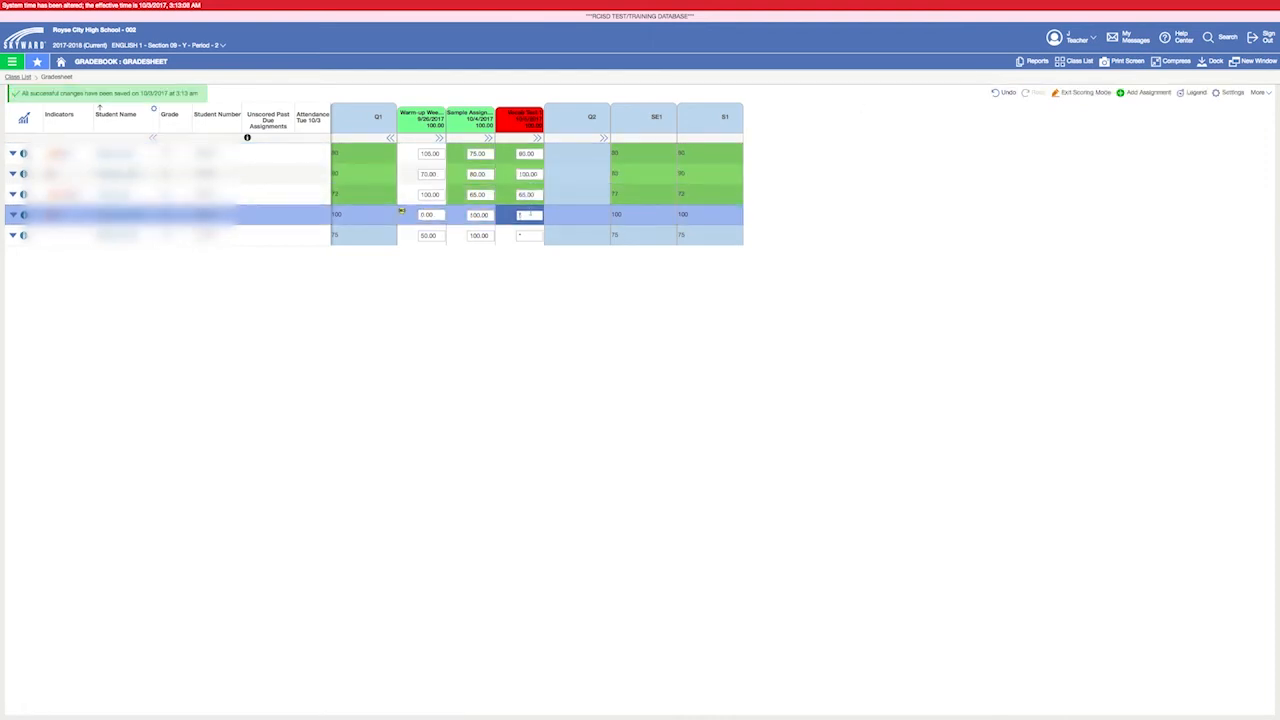
pyautogui.write('75')
pyautogui.press('Return')
pyautogui.write('50')
pyautogui.press('Return')
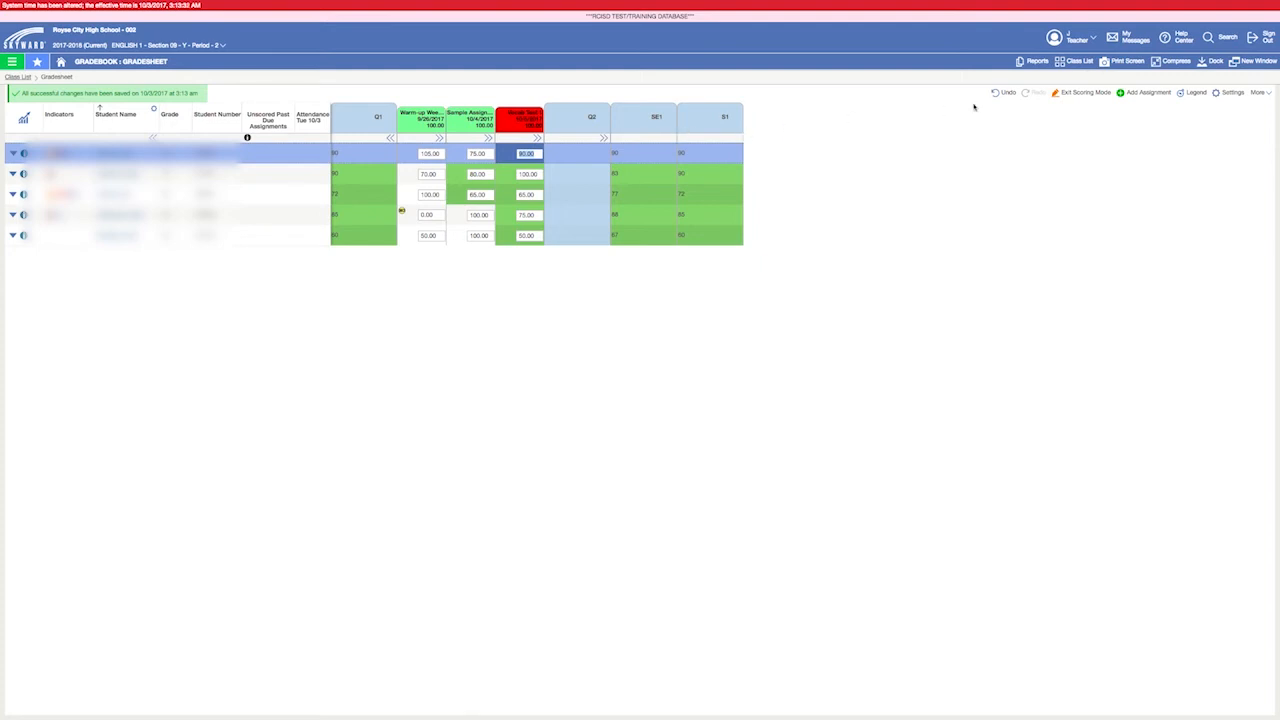
pyautogui.click(1085, 92)
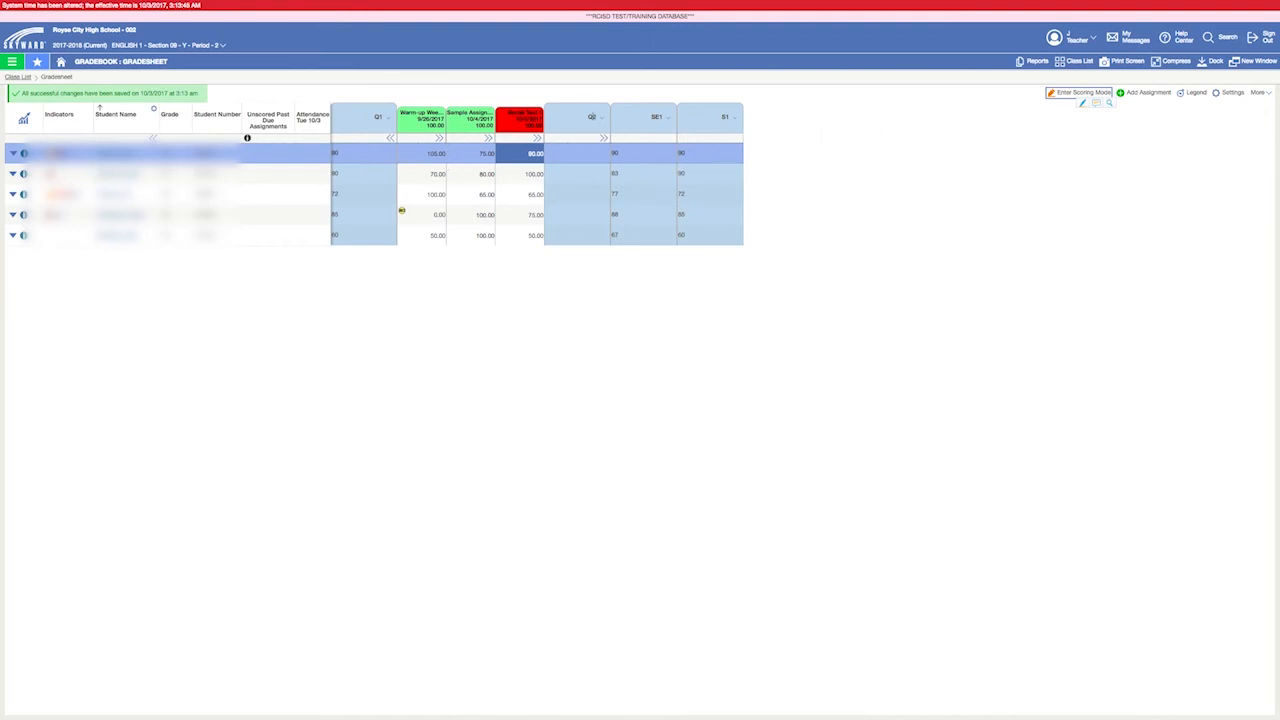
pyautogui.click(13, 63)
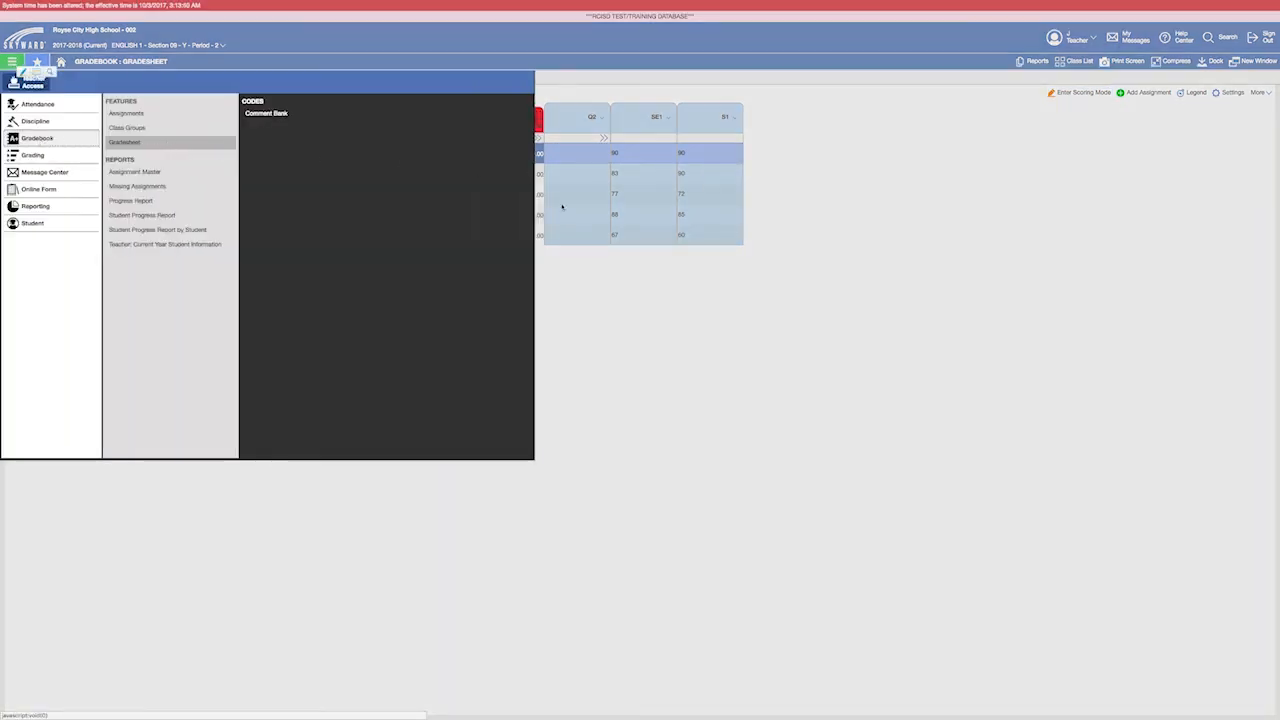
pyautogui.click(637, 281)
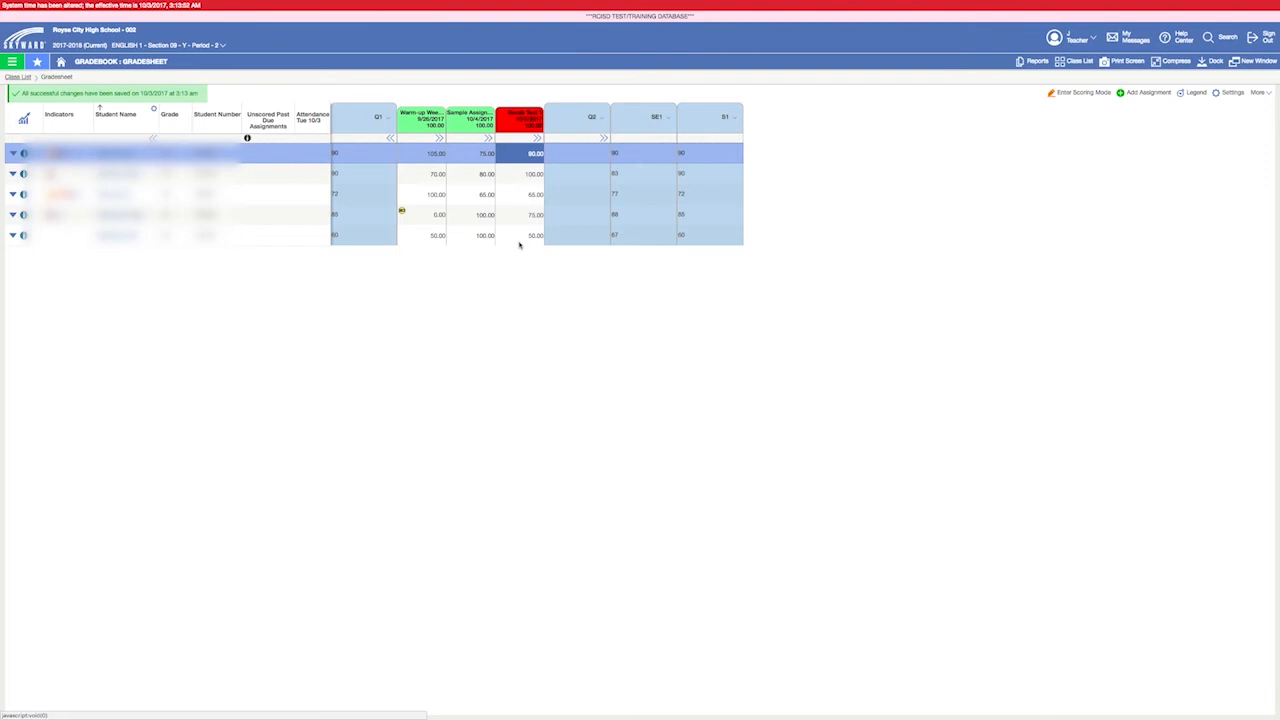
# Step: Add a tile for this gradesheet to the dashboard and go to the Teacher Access home page
pyautogui.click(1258, 93)
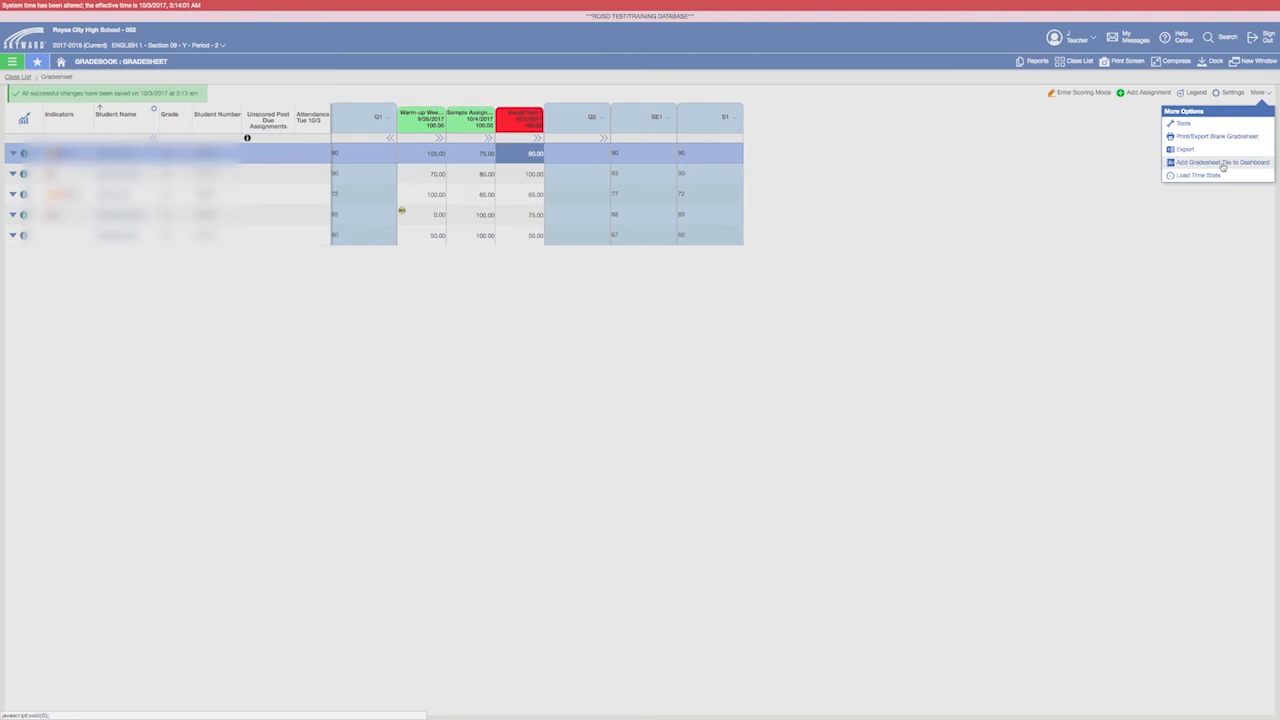
pyautogui.click(1222, 162)
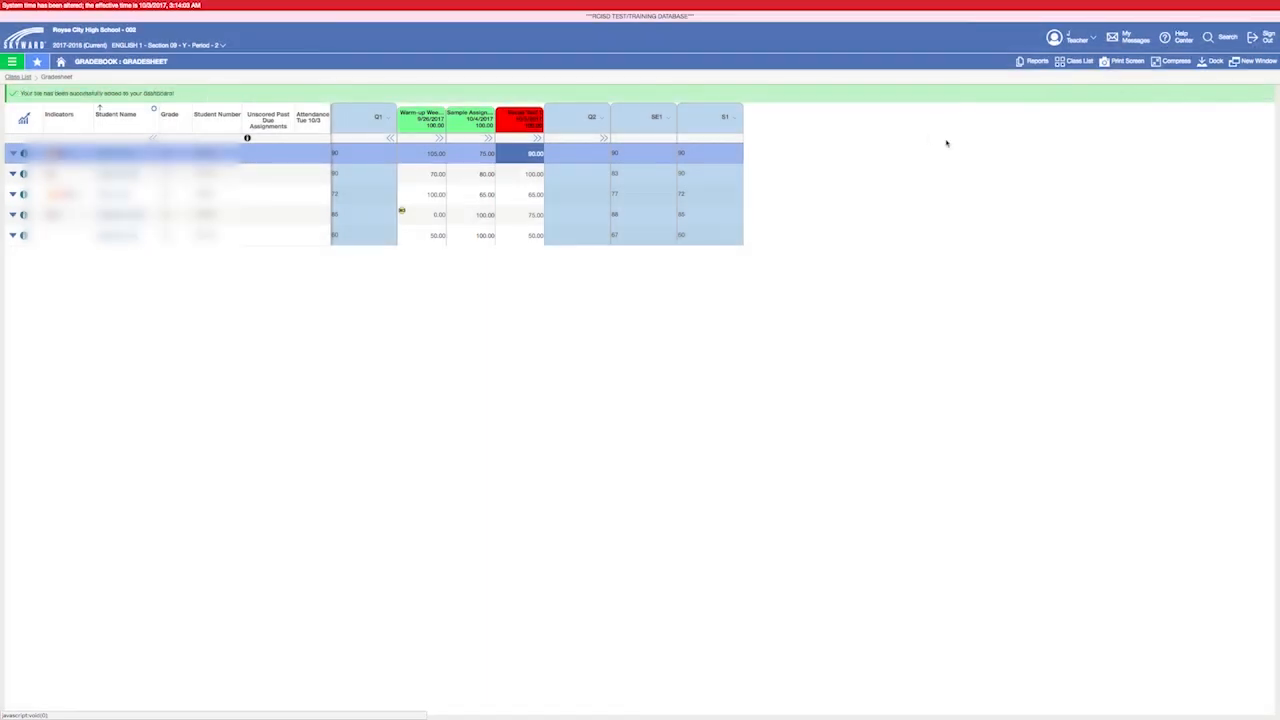
pyautogui.click(61, 62)
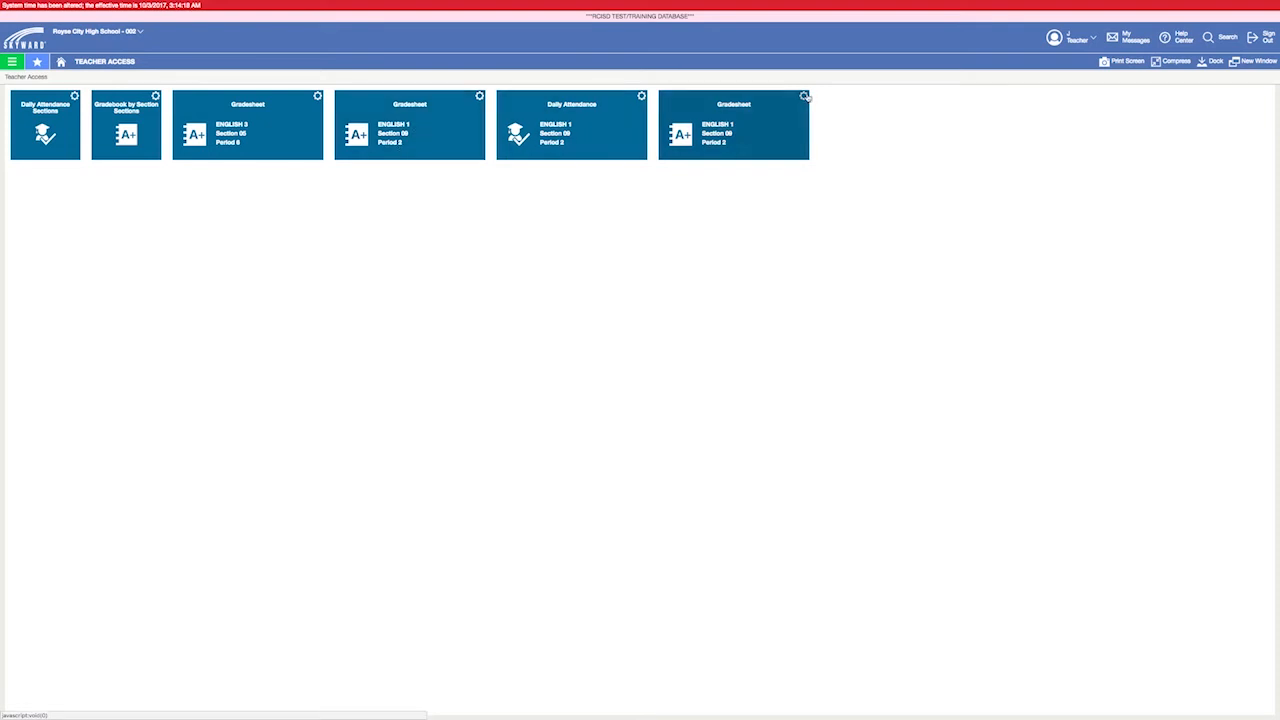
# Step: Delete the last, duplicate ENGLISH 1 Gradesheet tile from the dashboard
pyautogui.click(803, 96)
pyautogui.click(812, 137)
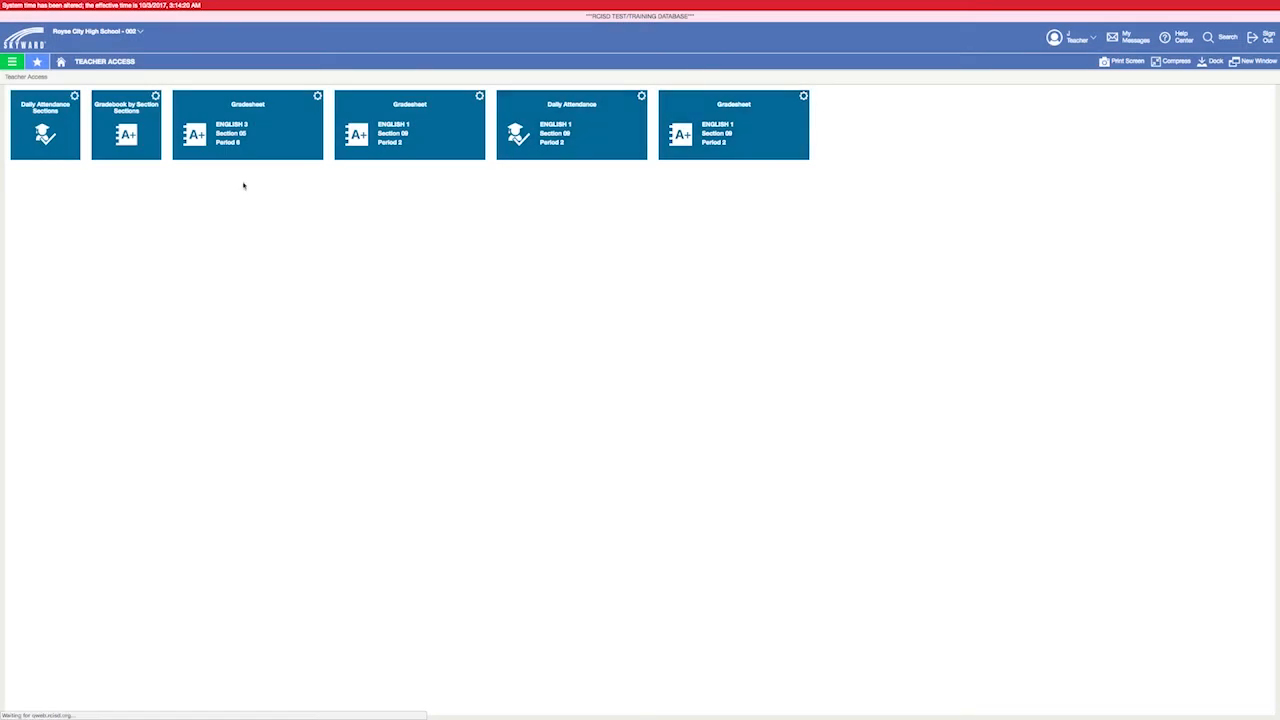
pyautogui.click(28, 157)
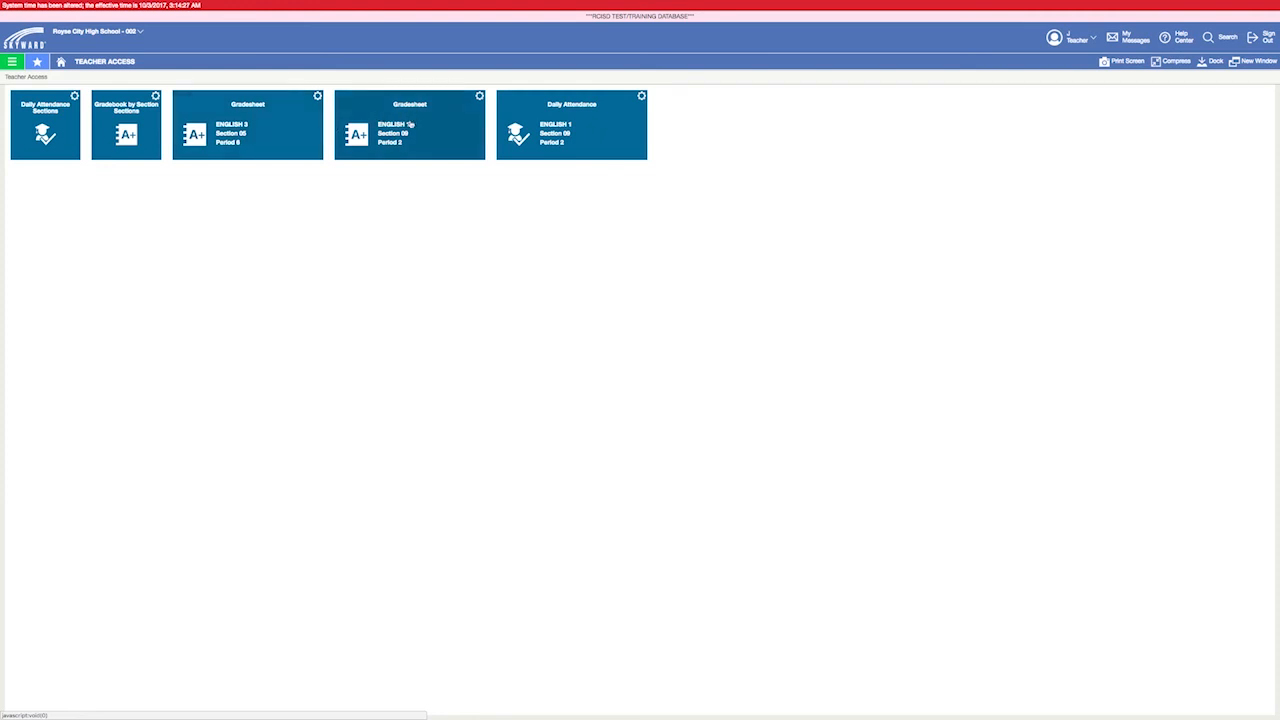
# Step: Change the display text of the remaining ENGLISH 1 Gradesheet tile to "2nd Period"
pyautogui.click(478, 97)
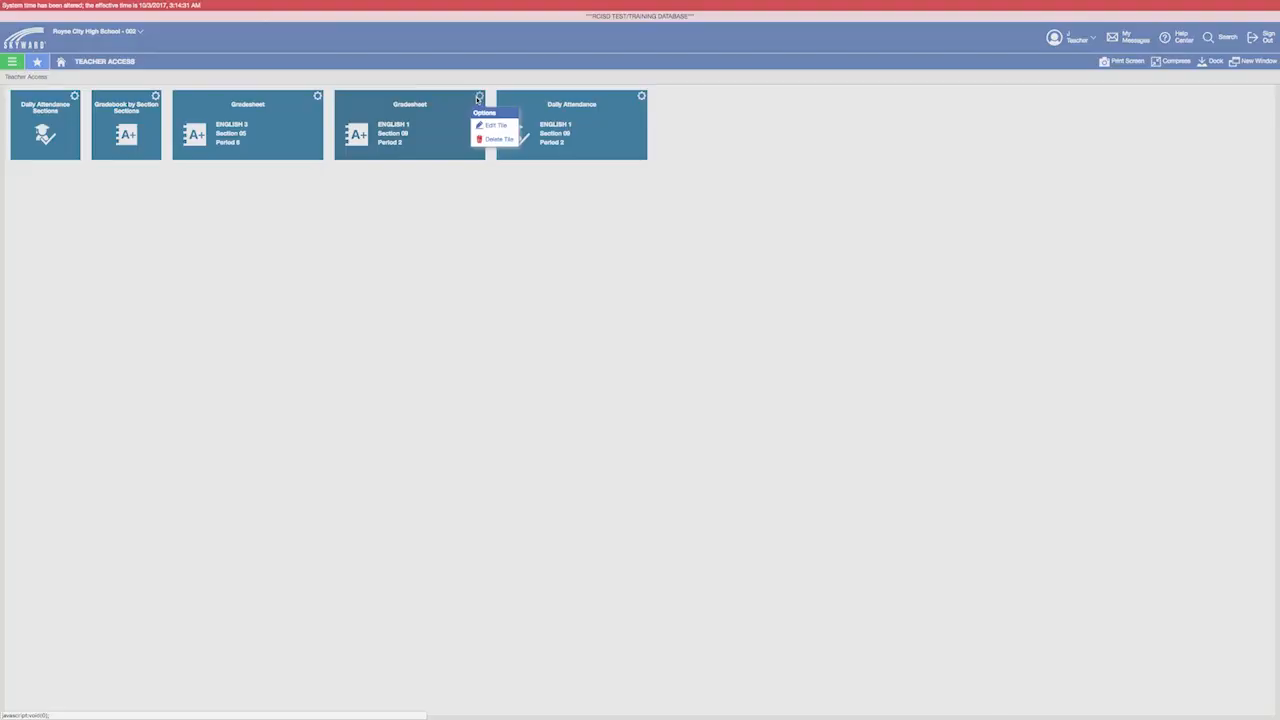
pyautogui.click(486, 125)
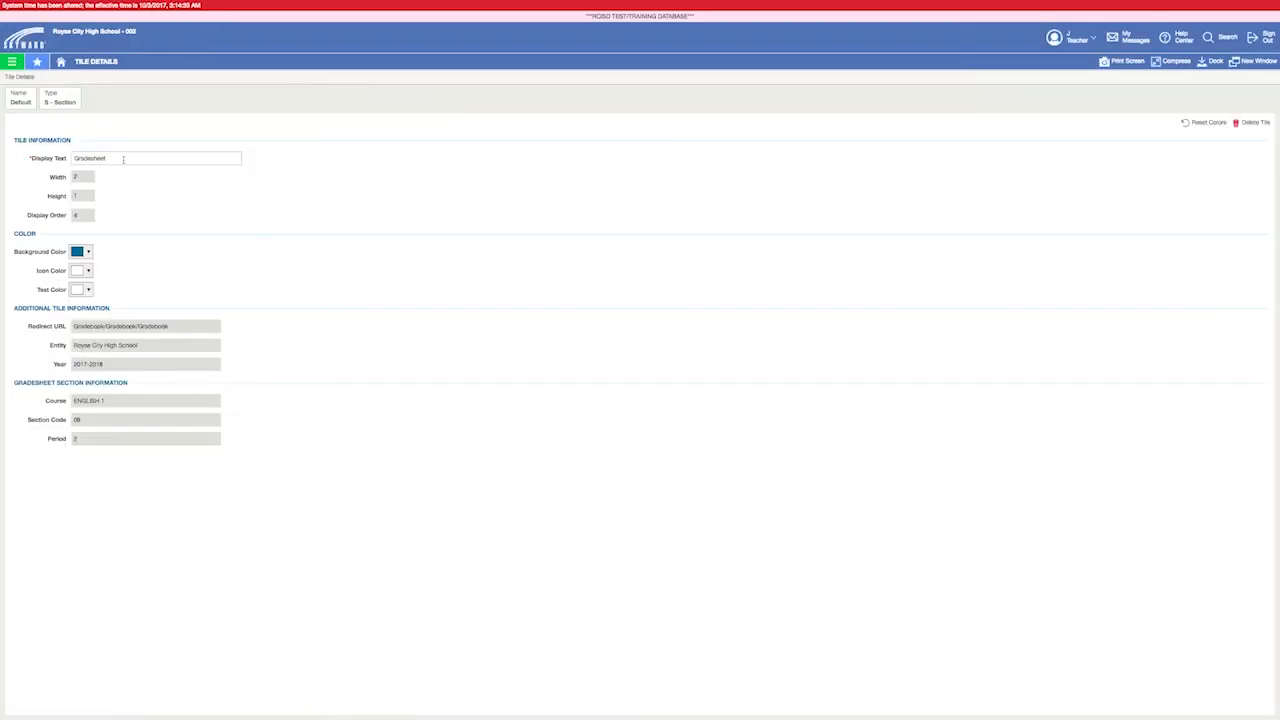
pyautogui.doubleClick(123, 159)
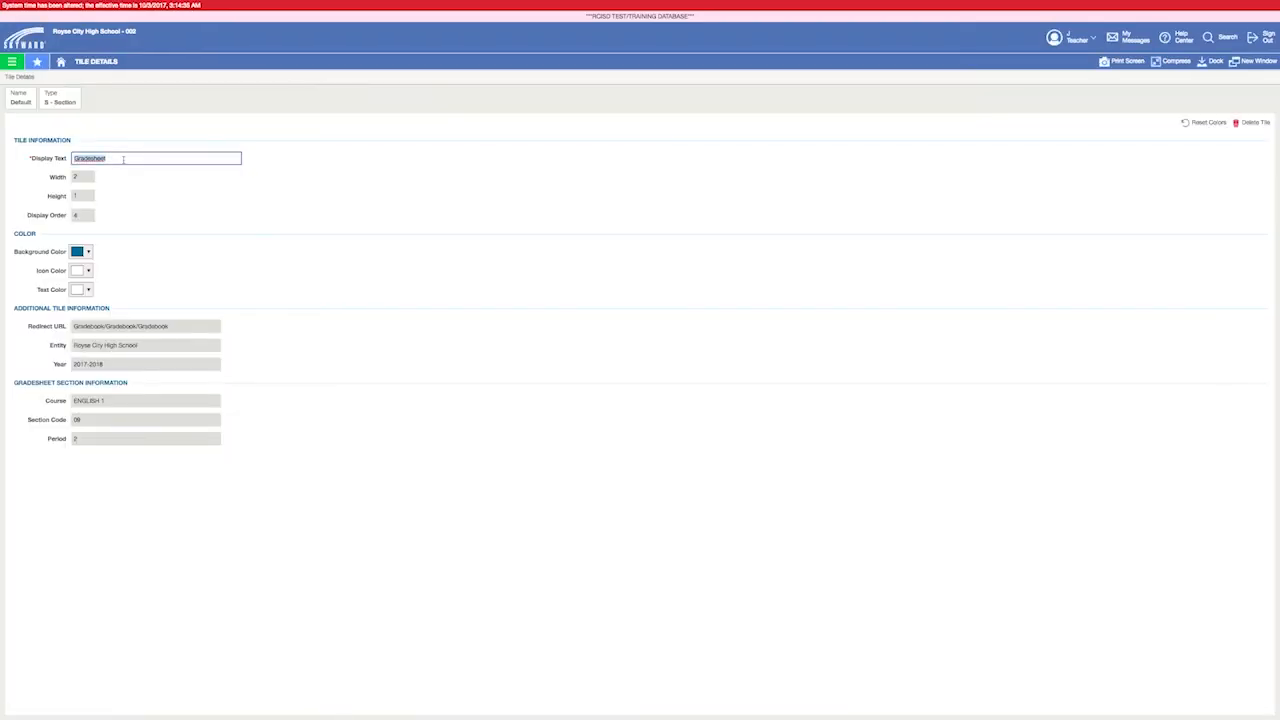
pyautogui.write('ZH')
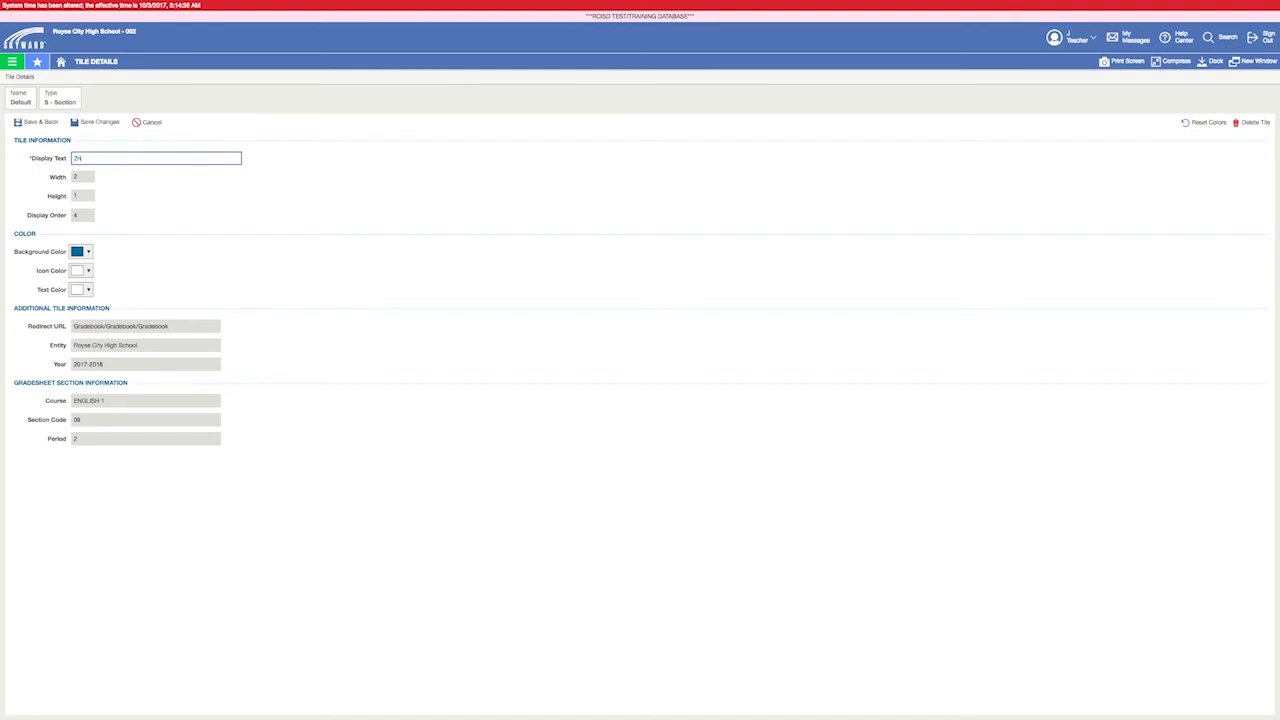
# Step: Set the tile's background color to a yellow-green and save it, returning to the dashboard
pyautogui.click(89, 253)
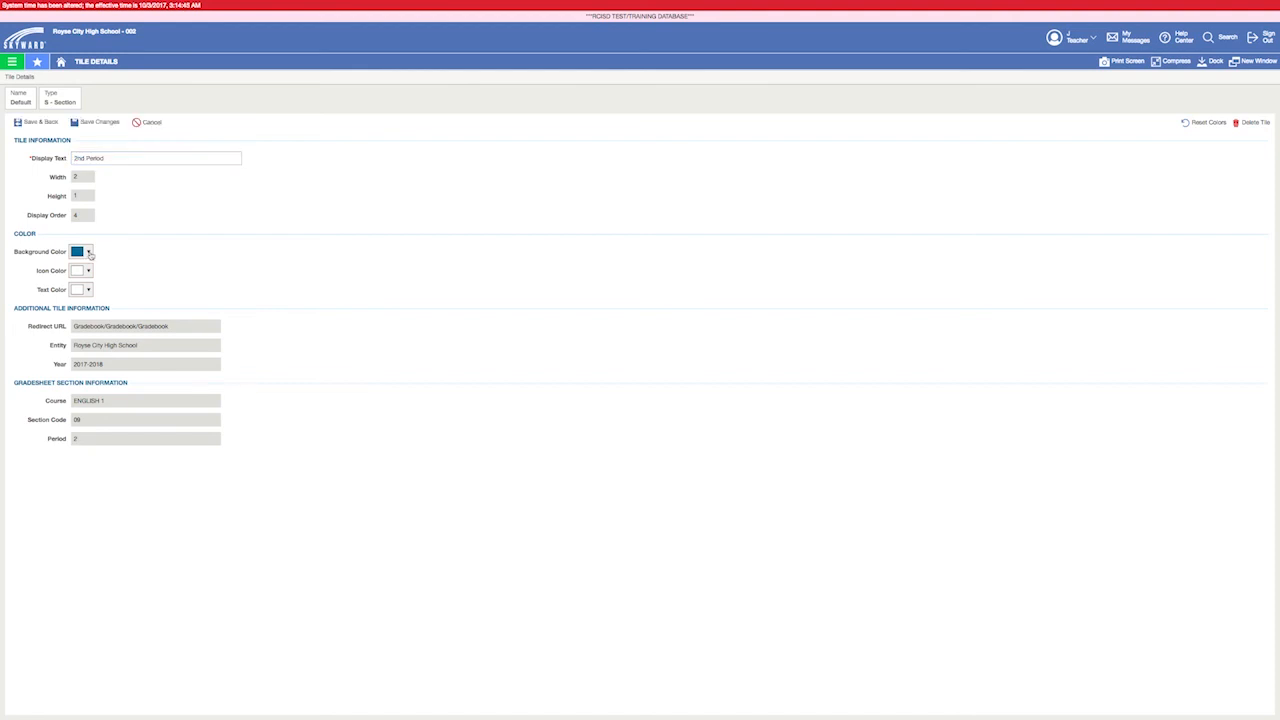
pyautogui.click(90, 254)
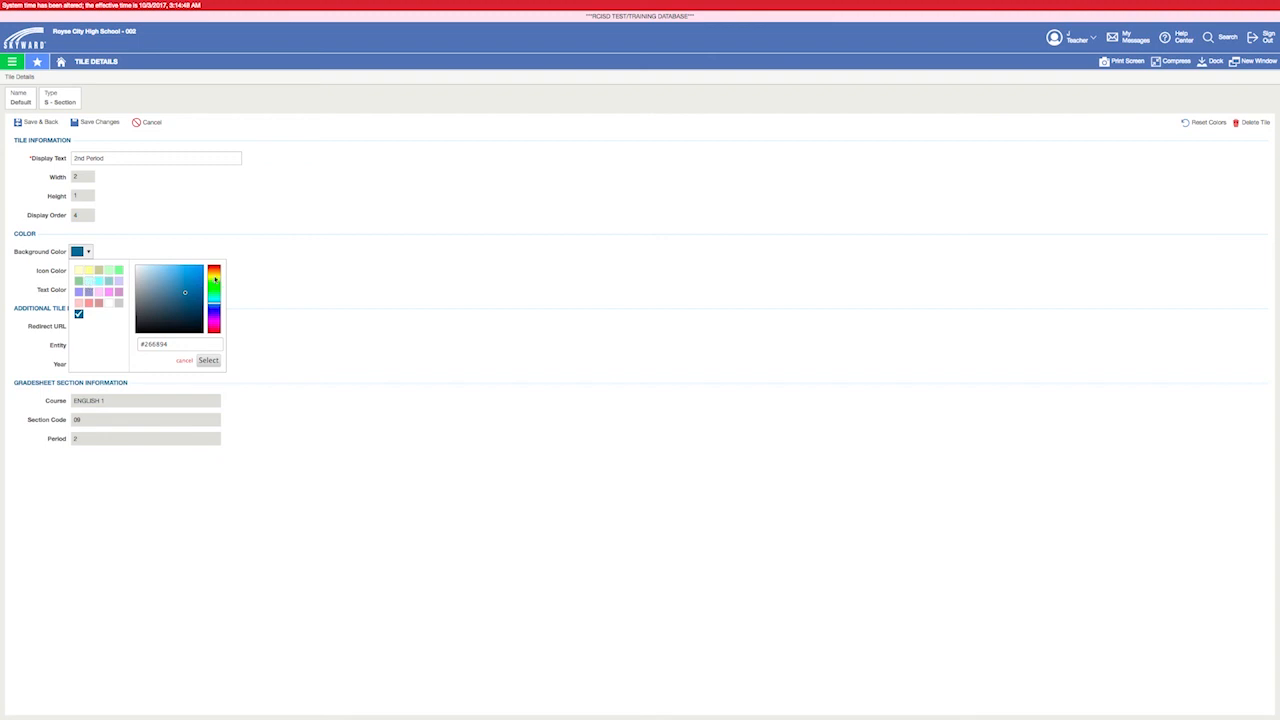
pyautogui.click(214, 277)
pyautogui.click(189, 283)
pyautogui.click(193, 274)
pyautogui.click(209, 360)
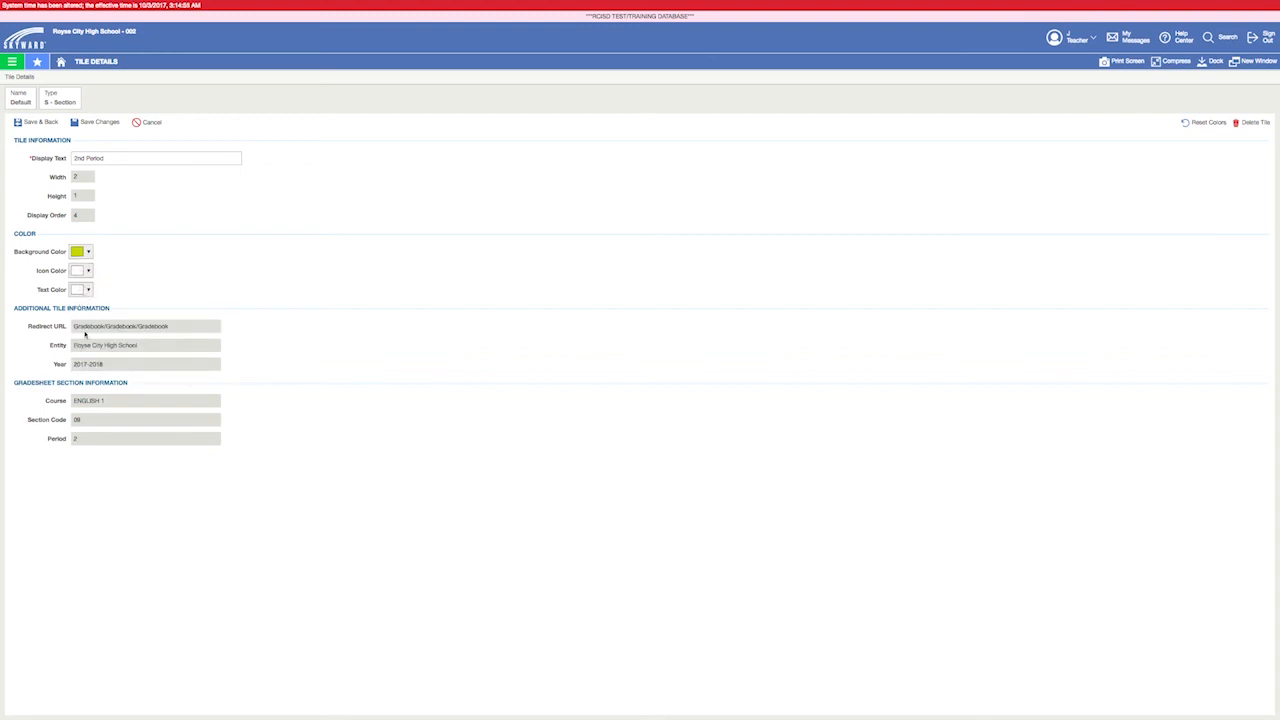
pyautogui.click(36, 122)
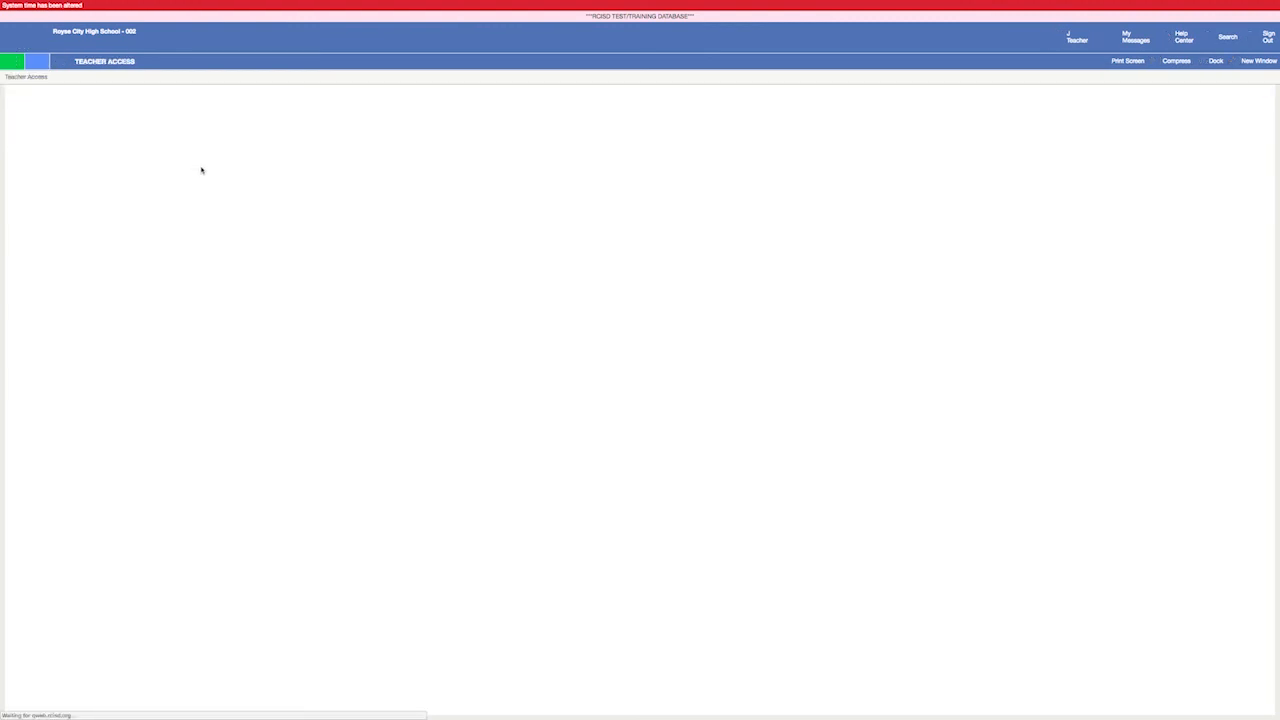